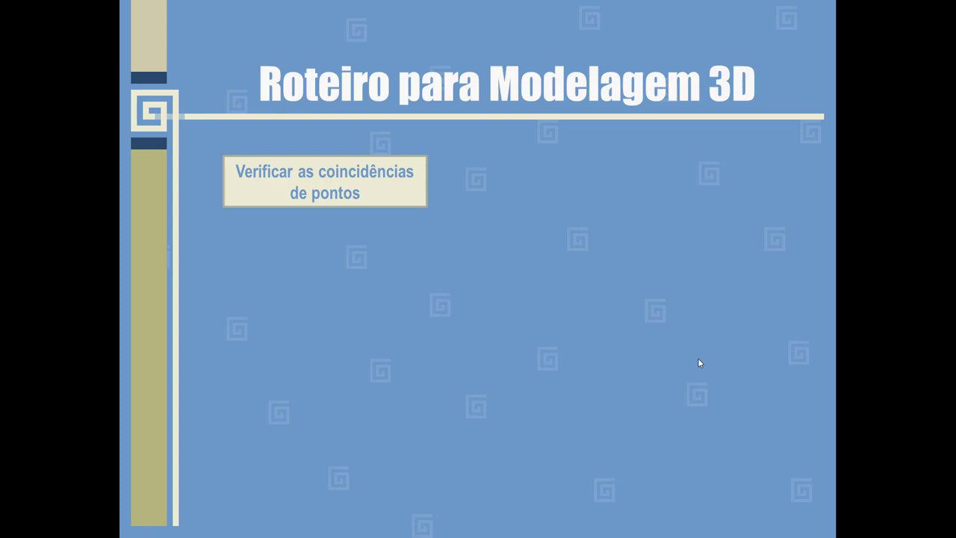
Step: Reveal the 'Aplicar restrições geométricas tamanho' step on the roadmap slide
{"action": "key", "text": "Right"}
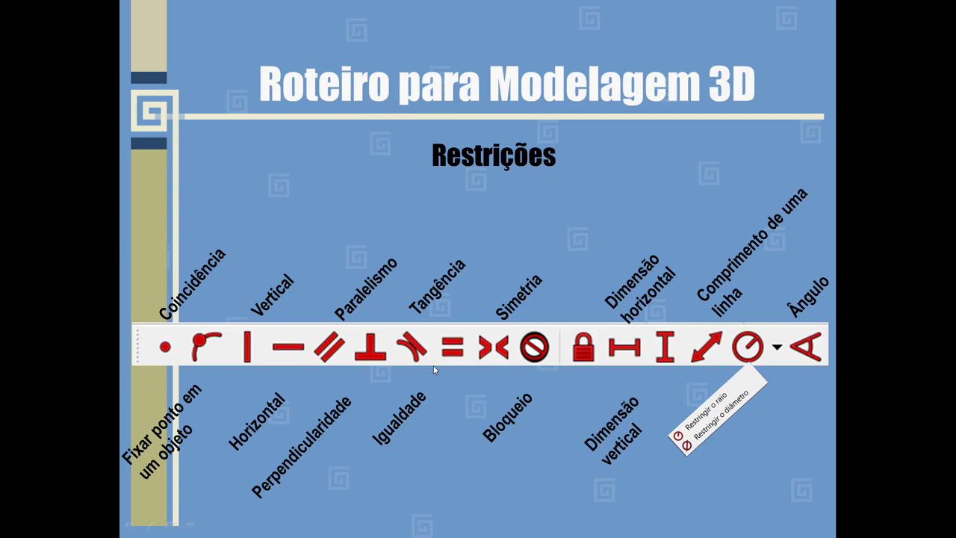
Step: Show the Elementos geométricos diagram, then advance to the isometric technical drawing slide
{"action": "left_click", "coordinate": [805, 473]}
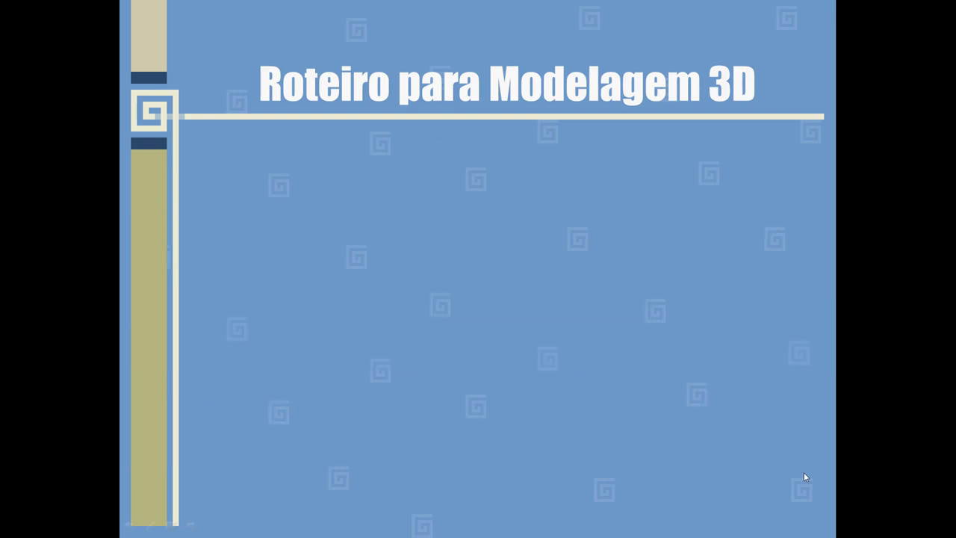
{"action": "left_click", "coordinate": [804, 472]}
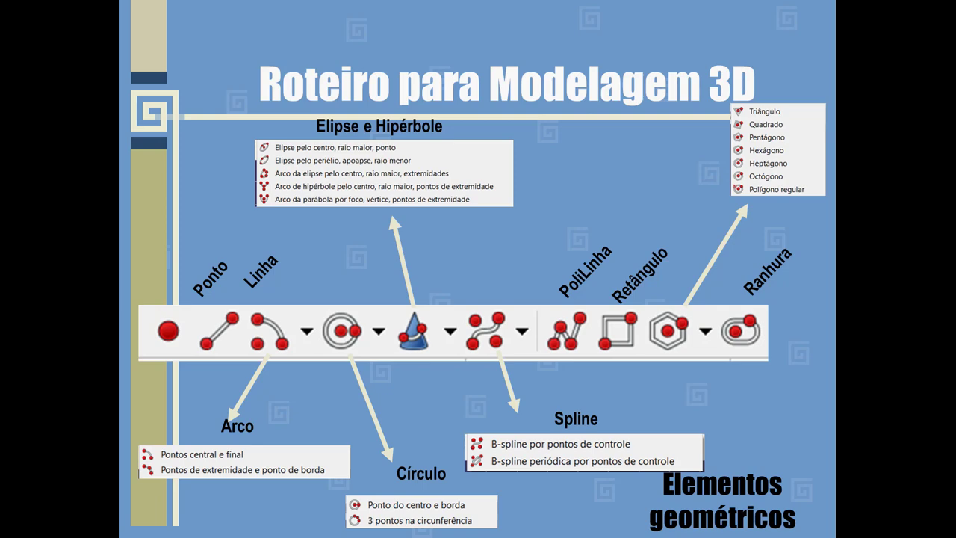
{"action": "key", "text": "Right"}
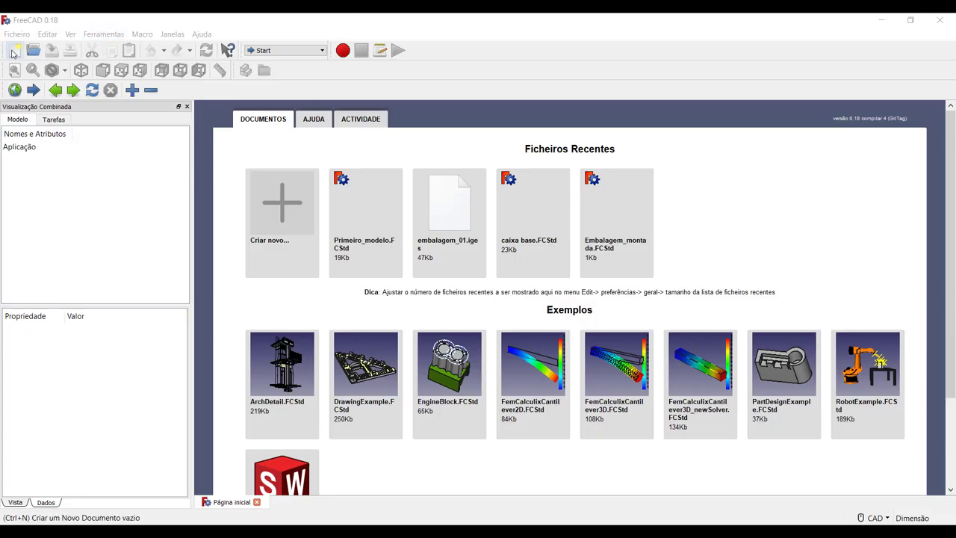
Step: Create a new document in Part Design with a sketch on XY_Plane
{"action": "left_click", "coordinate": [12, 52]}
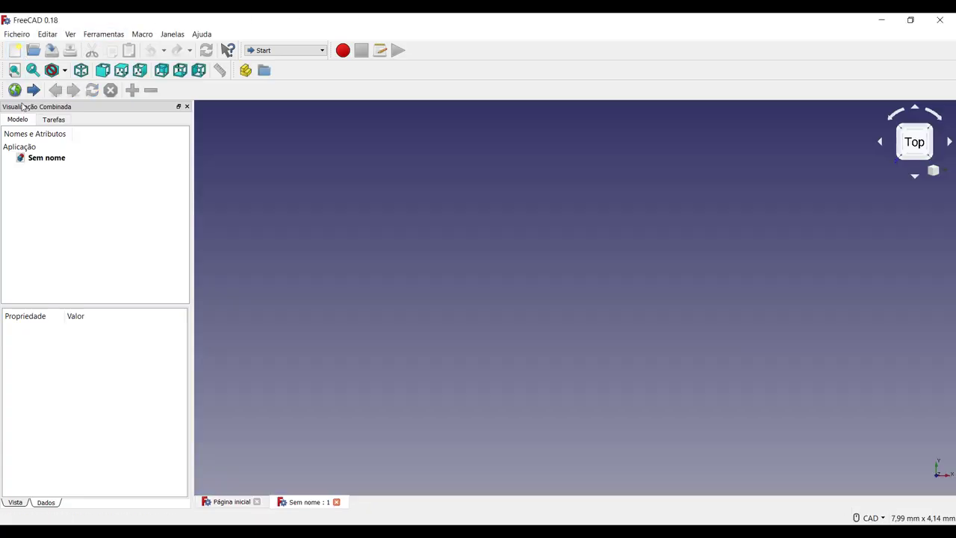
{"action": "left_click", "coordinate": [275, 52]}
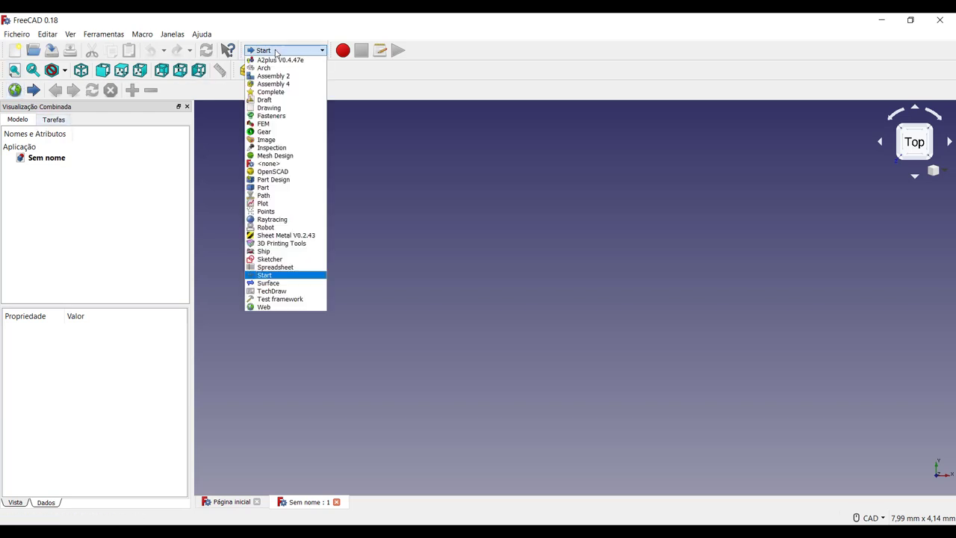
{"action": "left_click", "coordinate": [280, 185]}
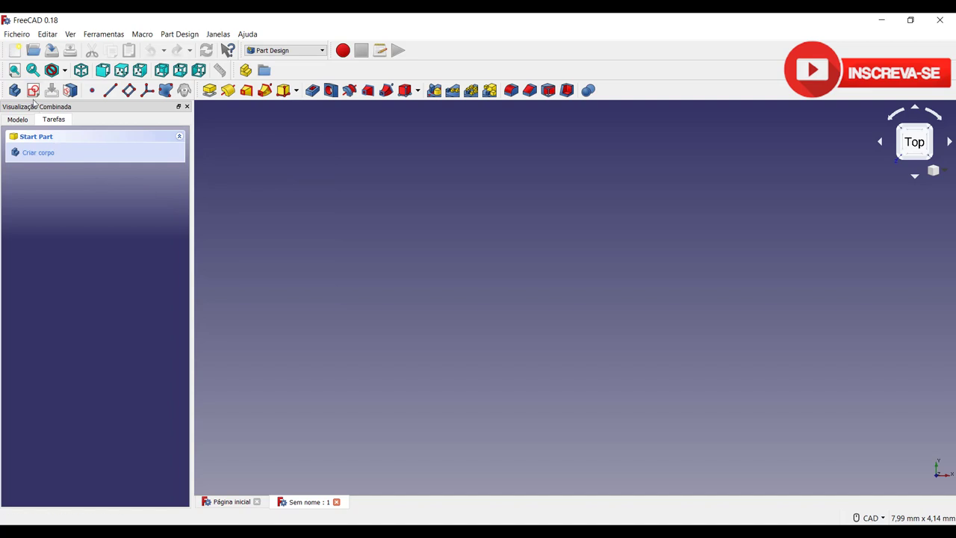
{"action": "left_click", "coordinate": [36, 91]}
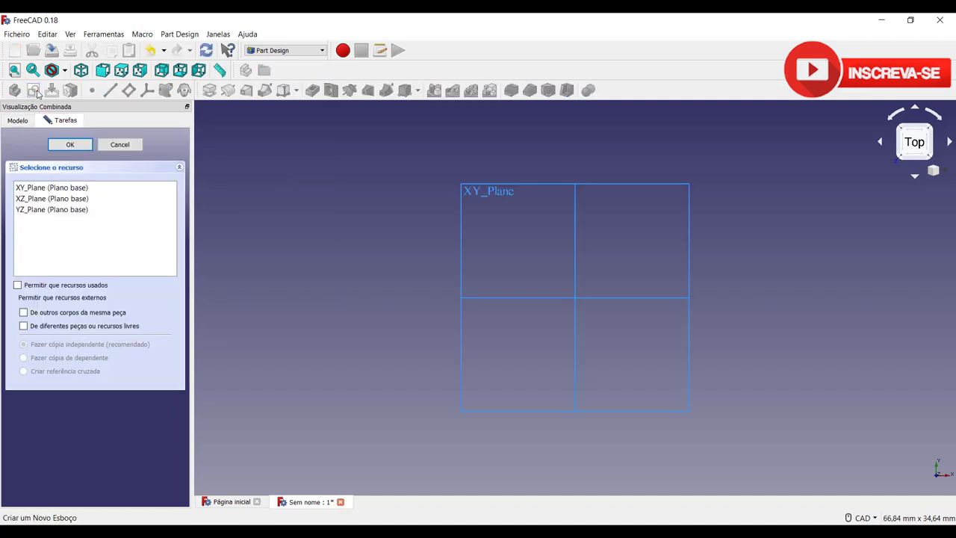
{"action": "left_click", "coordinate": [43, 189]}
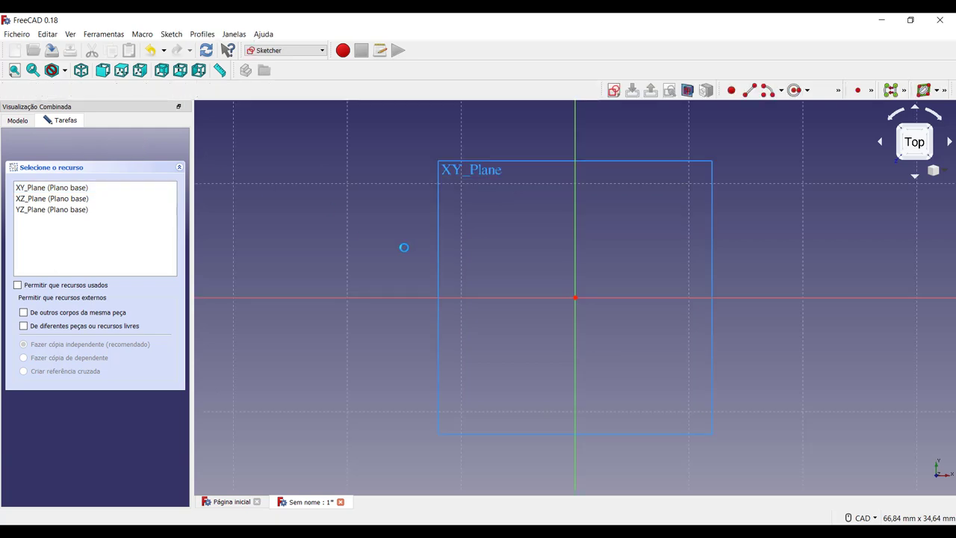
Step: Draw the nearly vertical left line and the top line of the profile
{"action": "scroll", "coordinate": [438, 245], "scroll_direction": "down", "scroll_amount": 4}
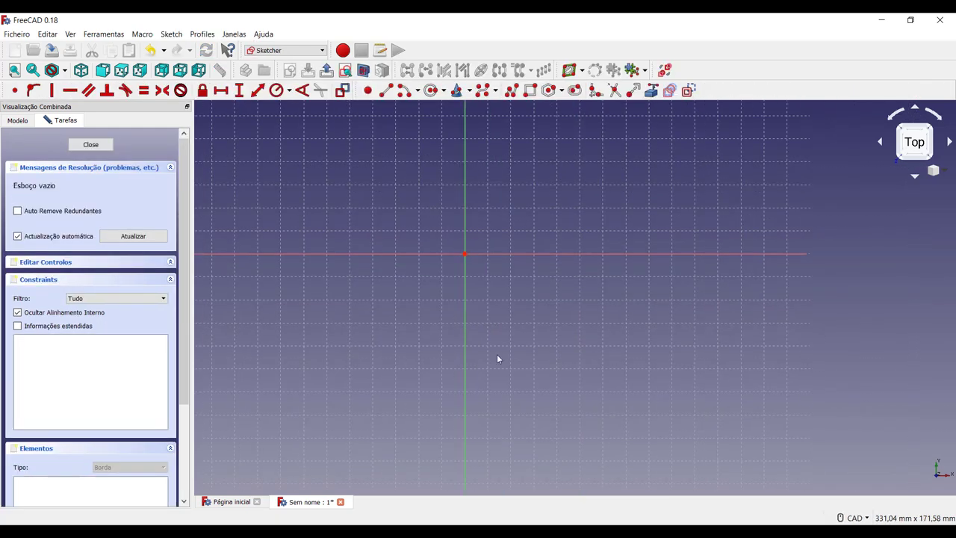
{"action": "mouse_move", "coordinate": [440, 333]}
{"action": "middle_mouse_down"}
{"action": "mouse_move", "coordinate": [518, 380]}
{"action": "mouse_move", "coordinate": [497, 383]}
{"action": "middle_mouse_up"}
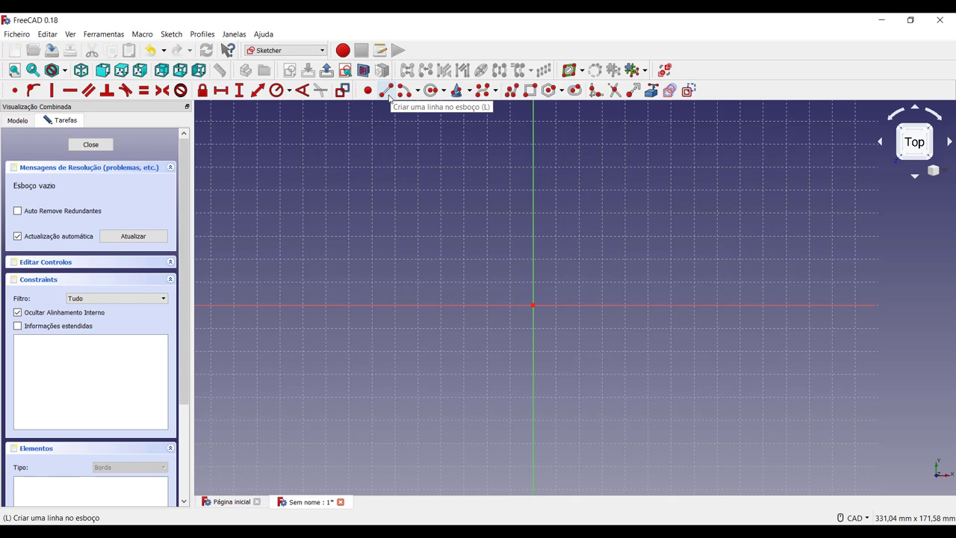
{"action": "left_click", "coordinate": [385, 90]}
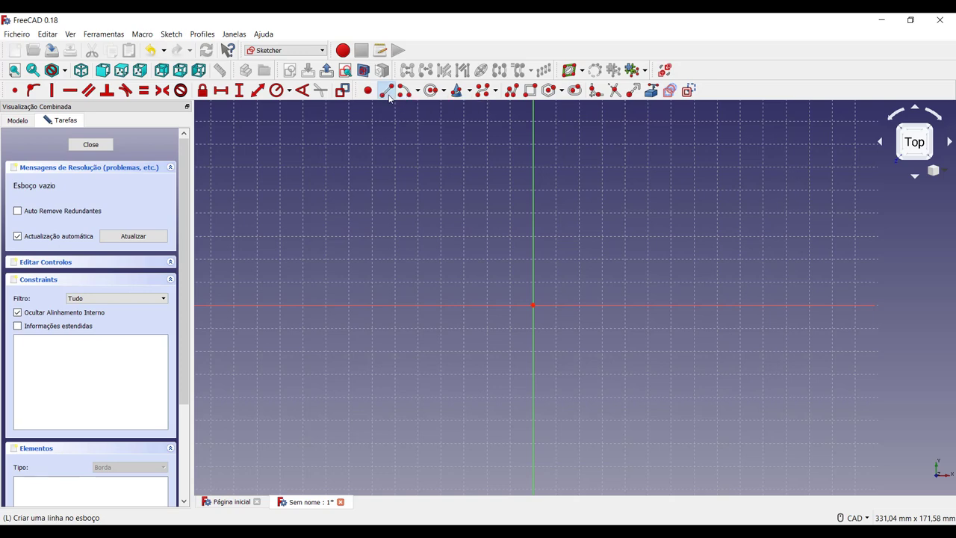
{"action": "left_click", "coordinate": [399, 293]}
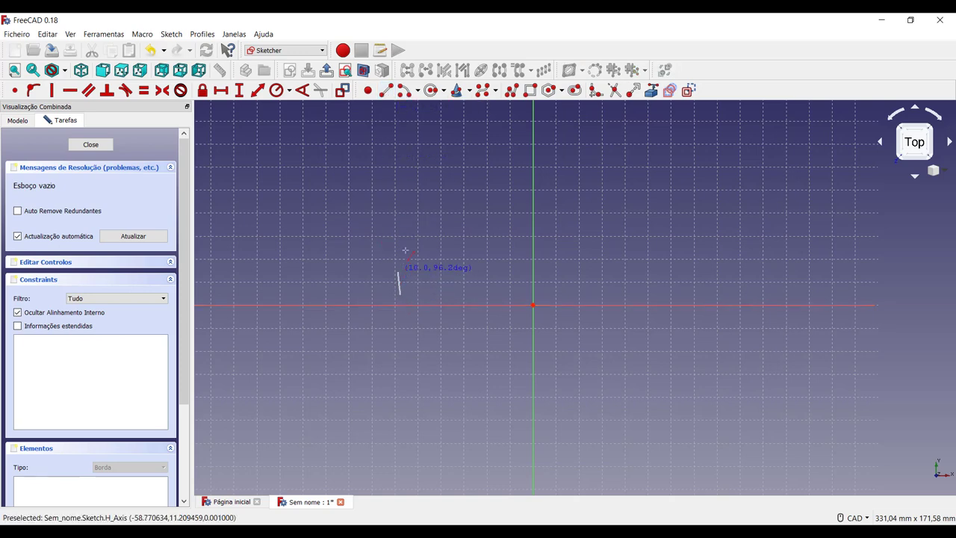
{"action": "left_click", "coordinate": [406, 206]}
{"action": "left_click", "coordinate": [420, 208]}
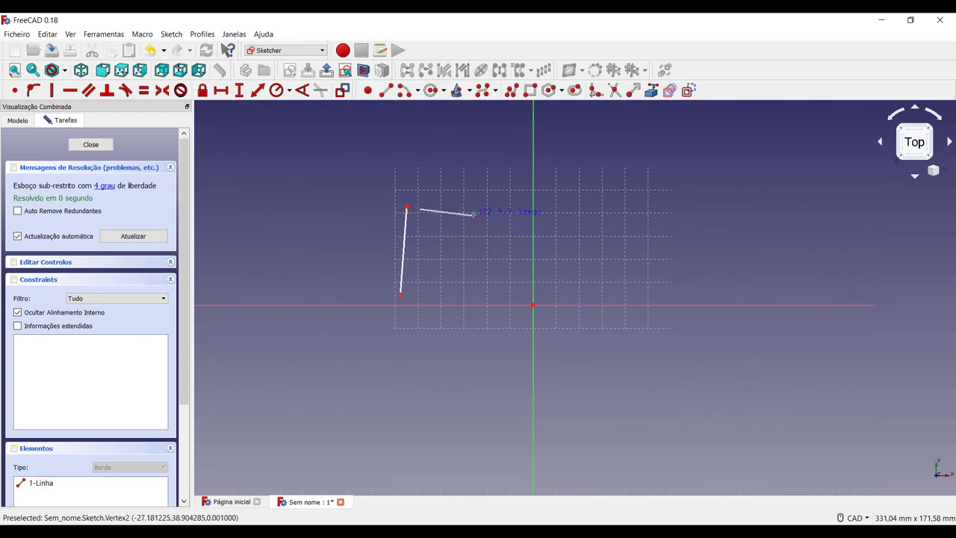
{"action": "left_click", "coordinate": [488, 200]}
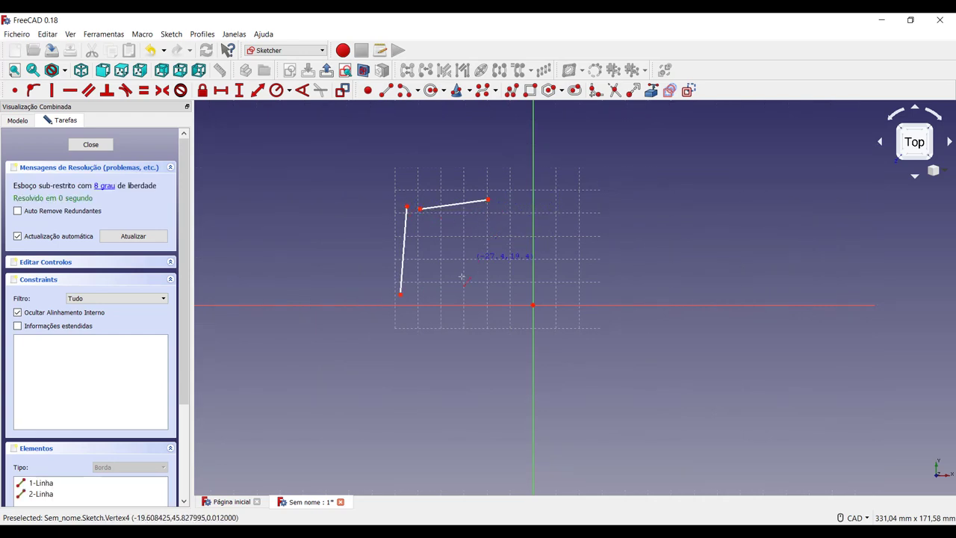
Step: Add the short bottom line, the inner vertical line and the short horizontal step line
{"action": "left_click", "coordinate": [410, 300]}
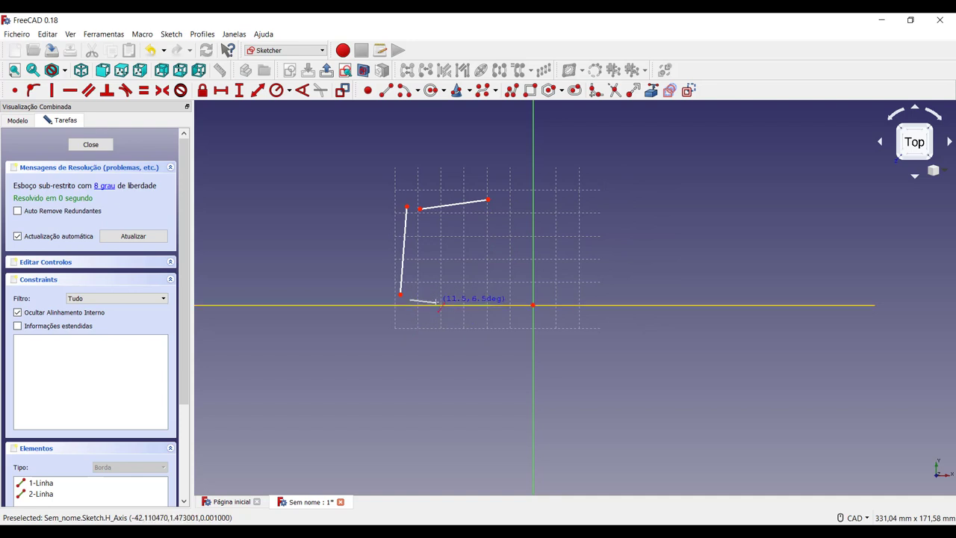
{"action": "left_click", "coordinate": [437, 301]}
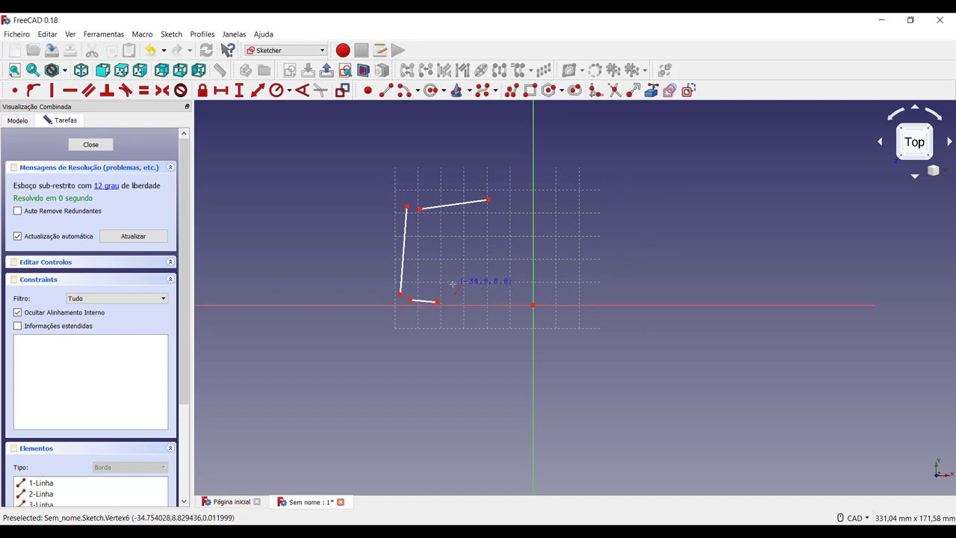
{"action": "left_click", "coordinate": [438, 228]}
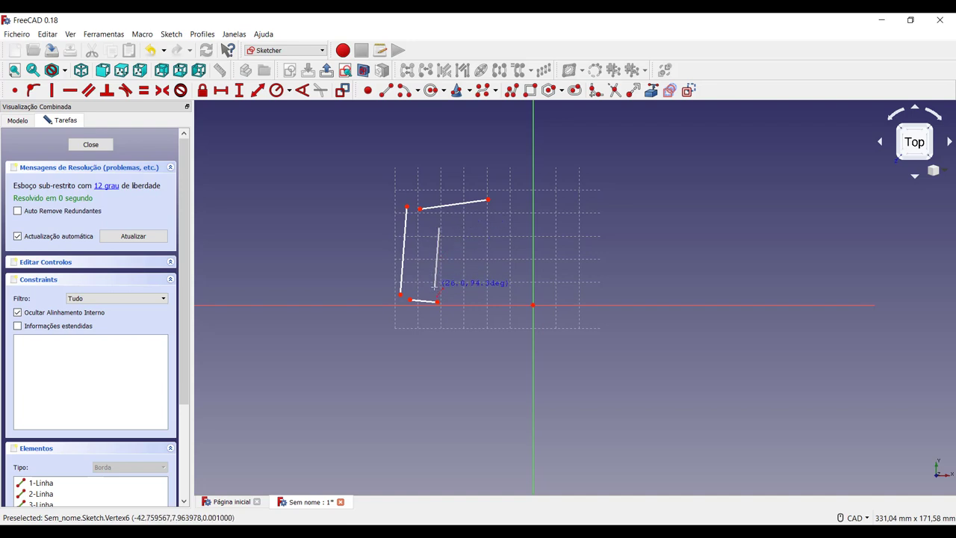
{"action": "left_click", "coordinate": [434, 287]}
{"action": "left_click", "coordinate": [450, 230]}
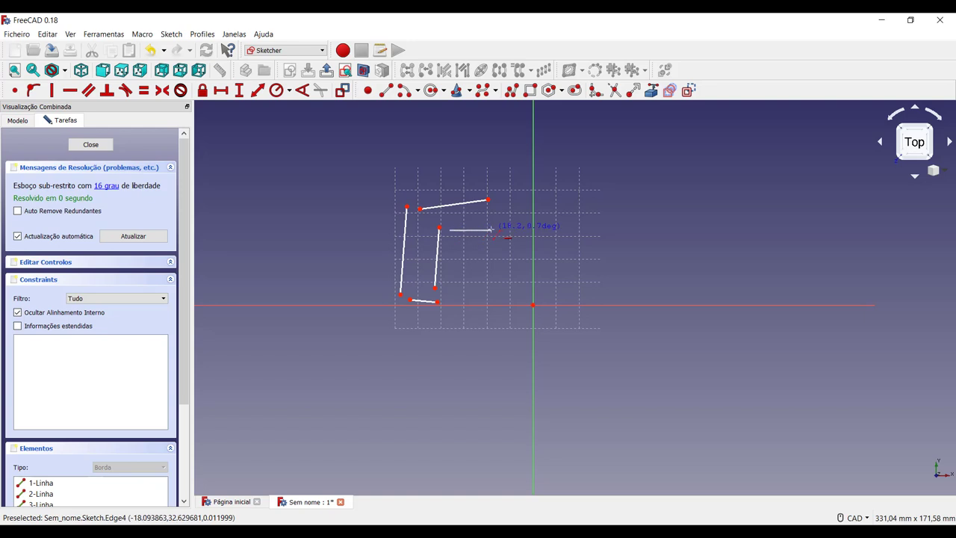
{"action": "left_click", "coordinate": [491, 231]}
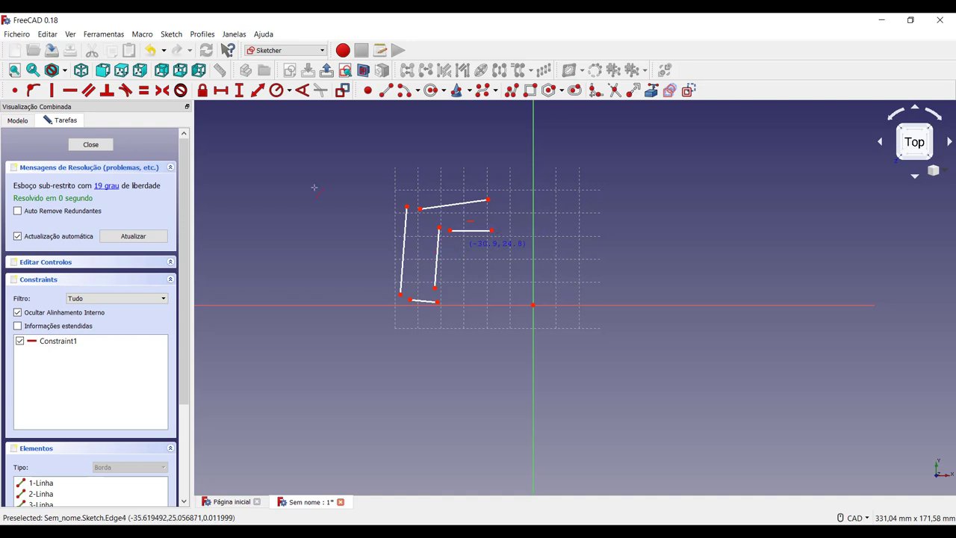
Step: Make the line endpoints coincident at the top-left, bottom-left, bottom-right and inner step corners
{"action": "left_click", "coordinate": [18, 95]}
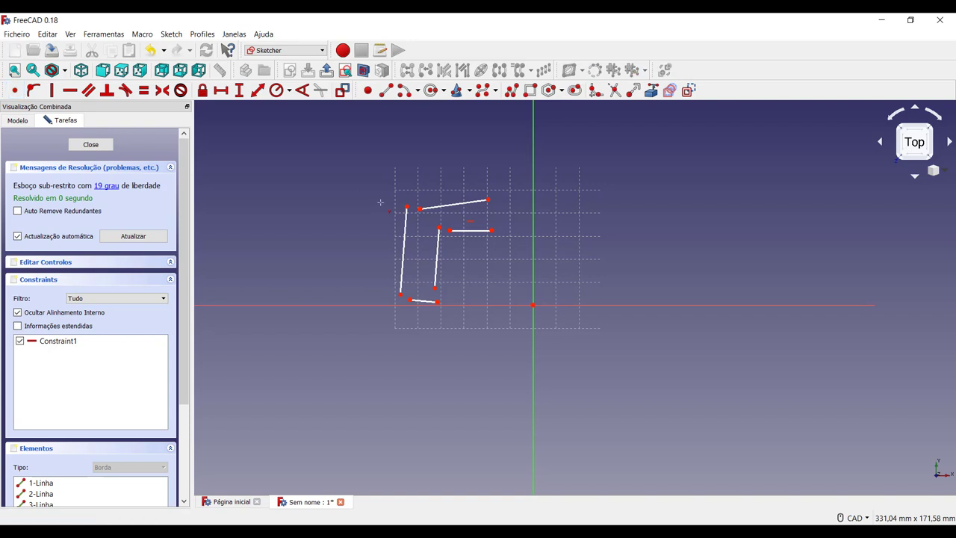
{"action": "left_click", "coordinate": [419, 209]}
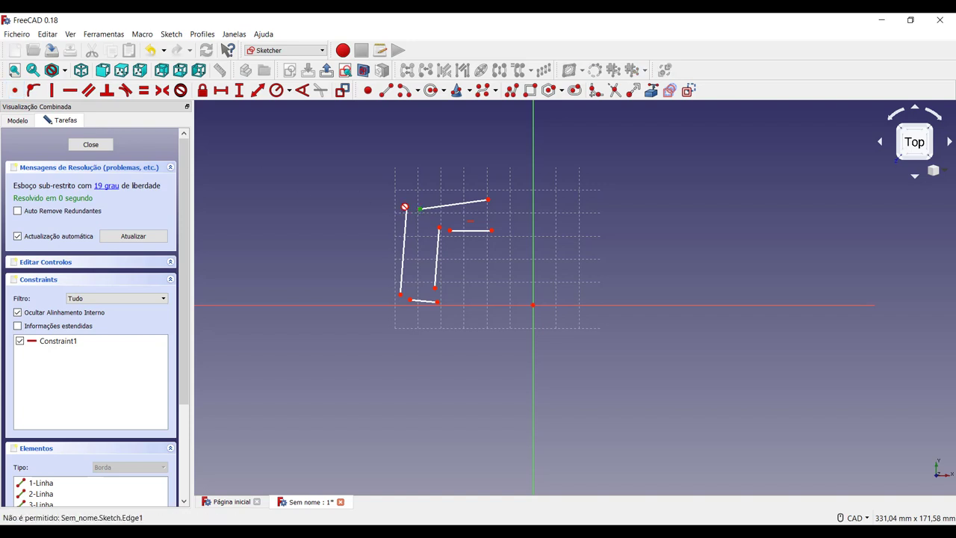
{"action": "left_click", "coordinate": [406, 207]}
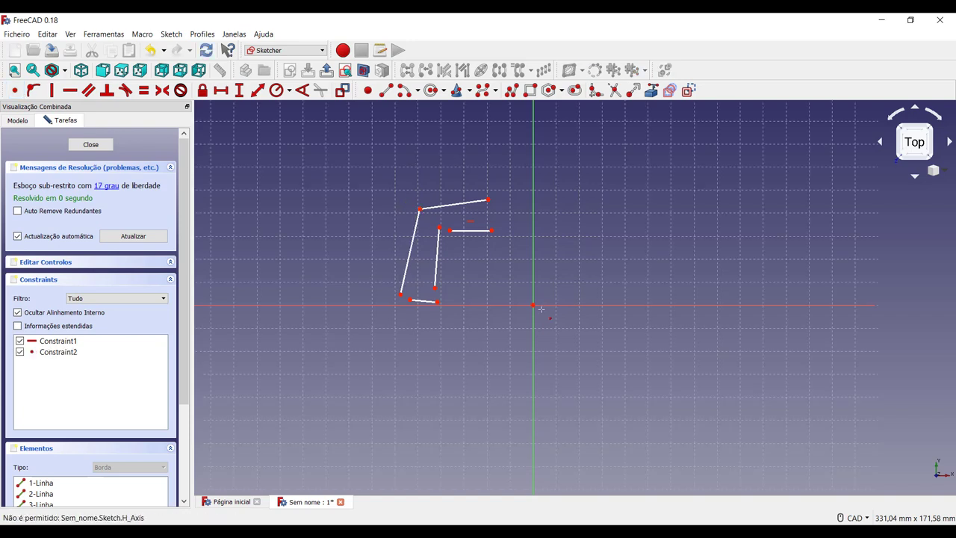
{"action": "left_click", "coordinate": [400, 295]}
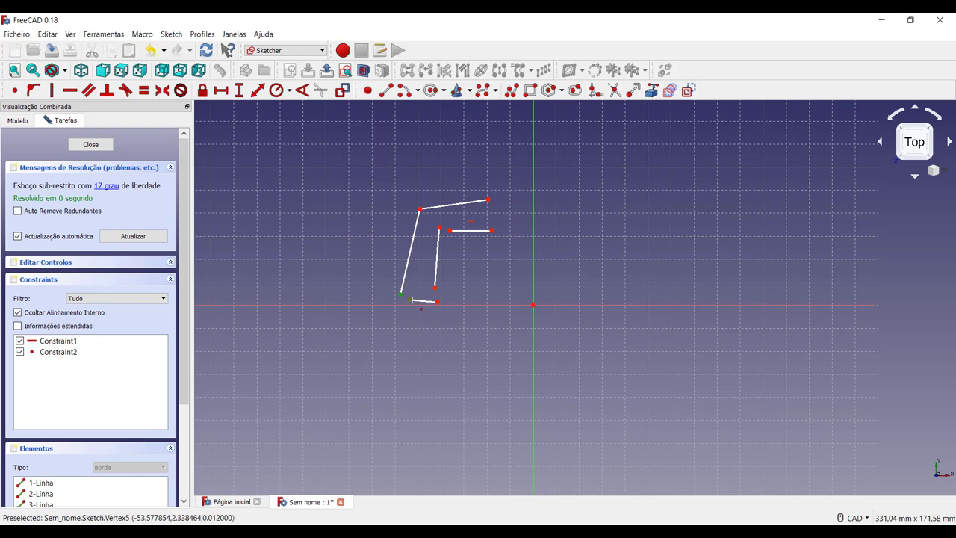
{"action": "left_click", "coordinate": [411, 300]}
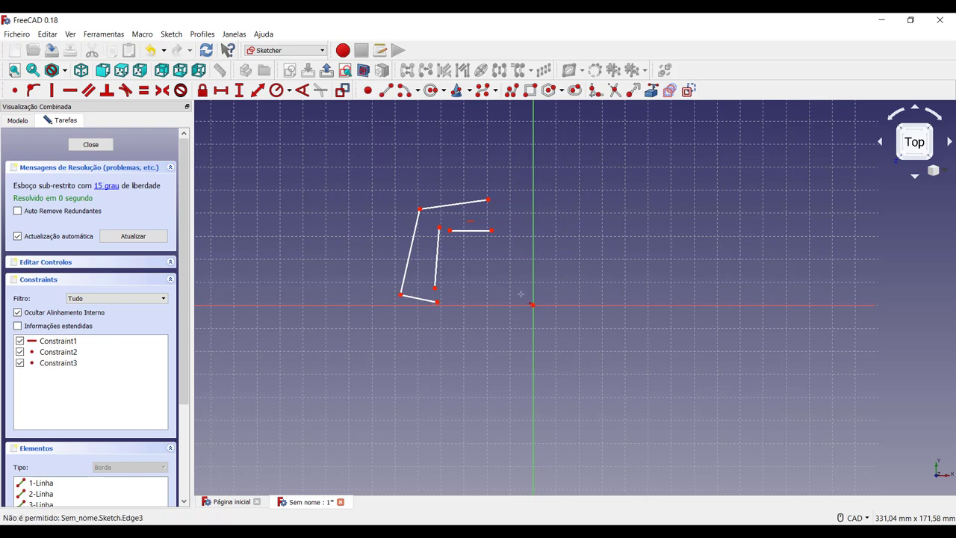
{"action": "left_click", "coordinate": [438, 301]}
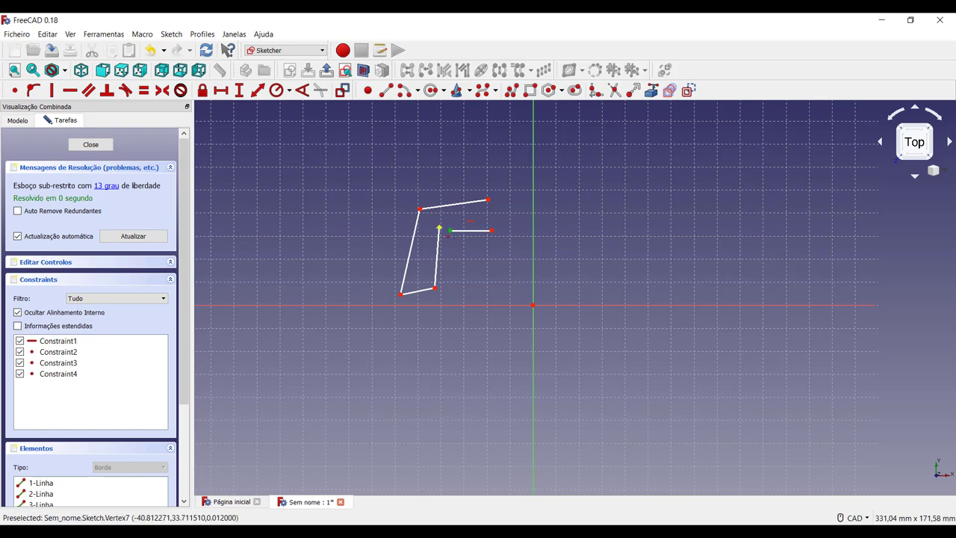
{"action": "left_click", "coordinate": [437, 230]}
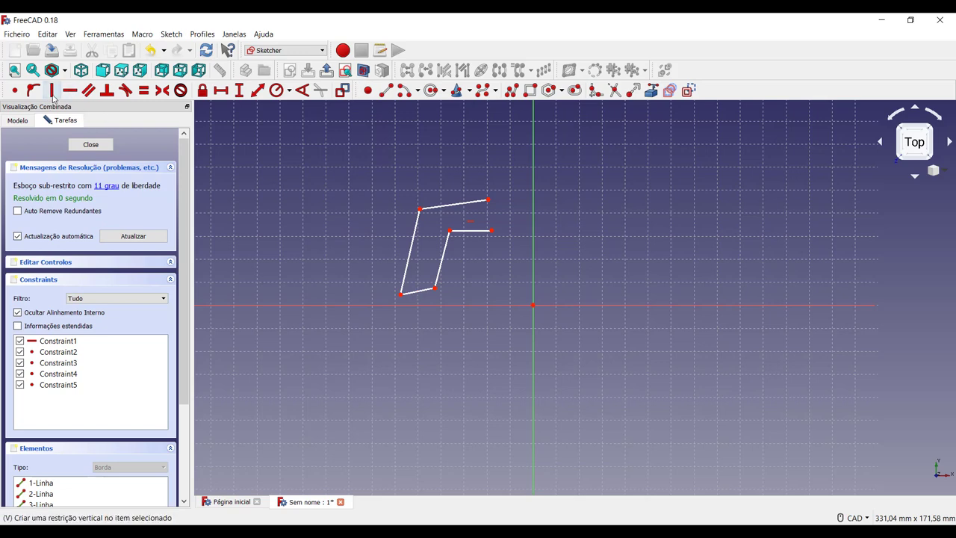
Step: Constrain the left and middle edges vertical and the top and bottom edges horizontal
{"action": "left_click", "coordinate": [409, 267]}
{"action": "left_click", "coordinate": [441, 256]}
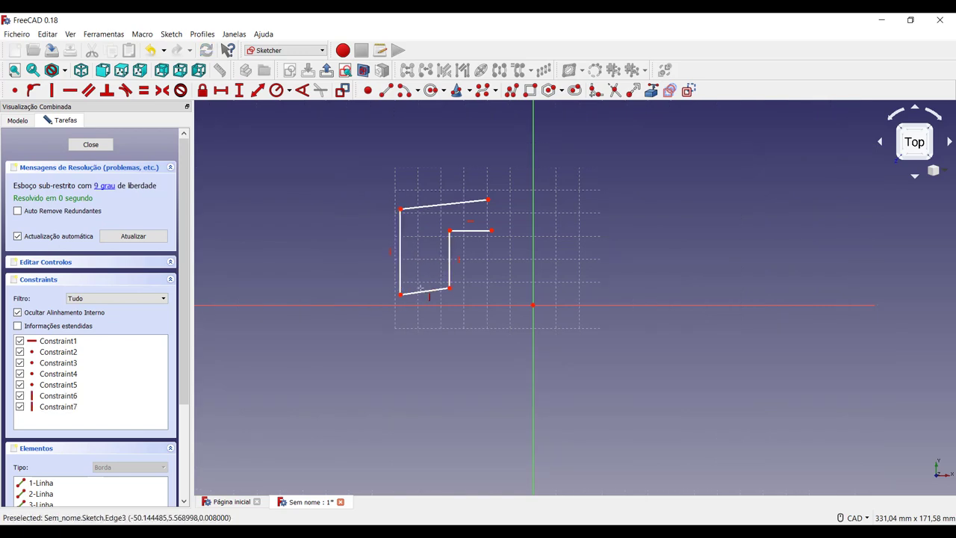
{"action": "left_click", "coordinate": [70, 90]}
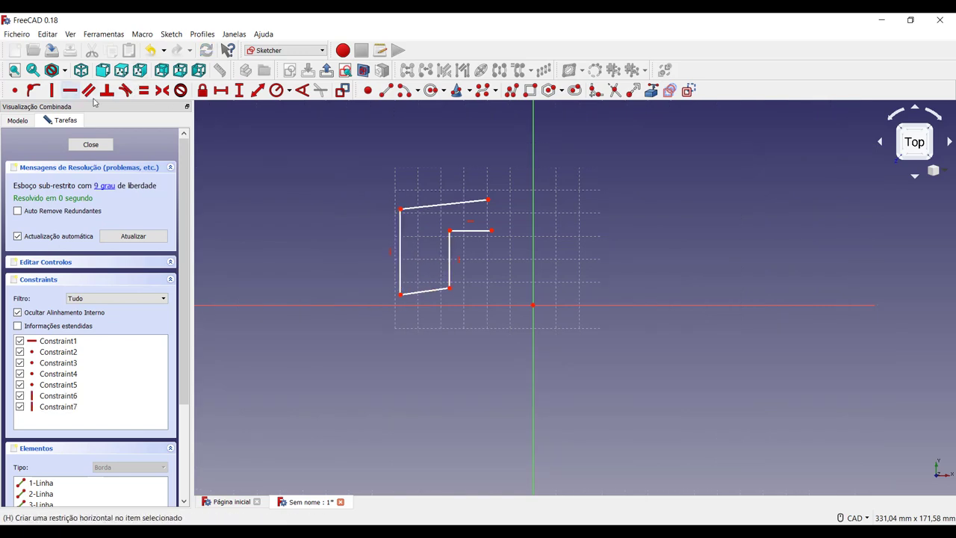
{"action": "left_click", "coordinate": [431, 206]}
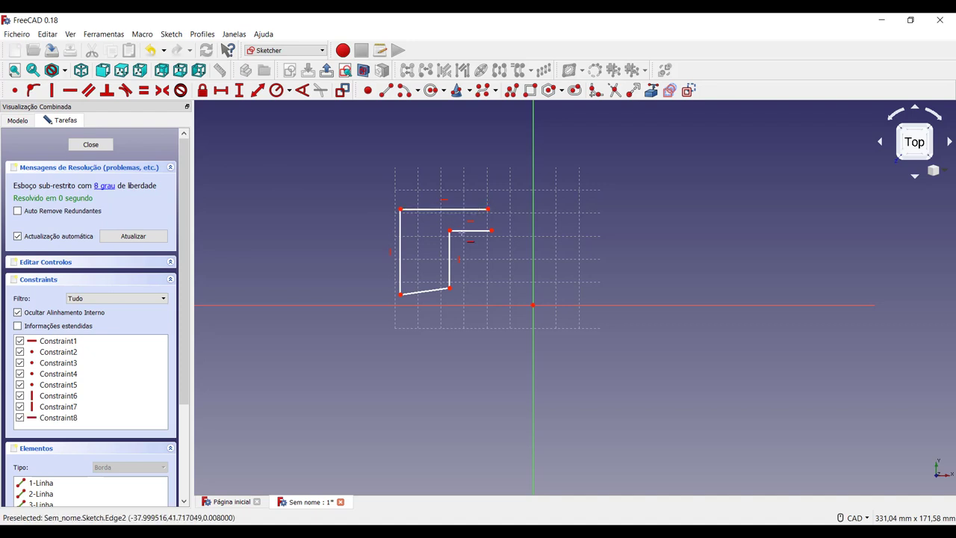
{"action": "left_click", "coordinate": [430, 293]}
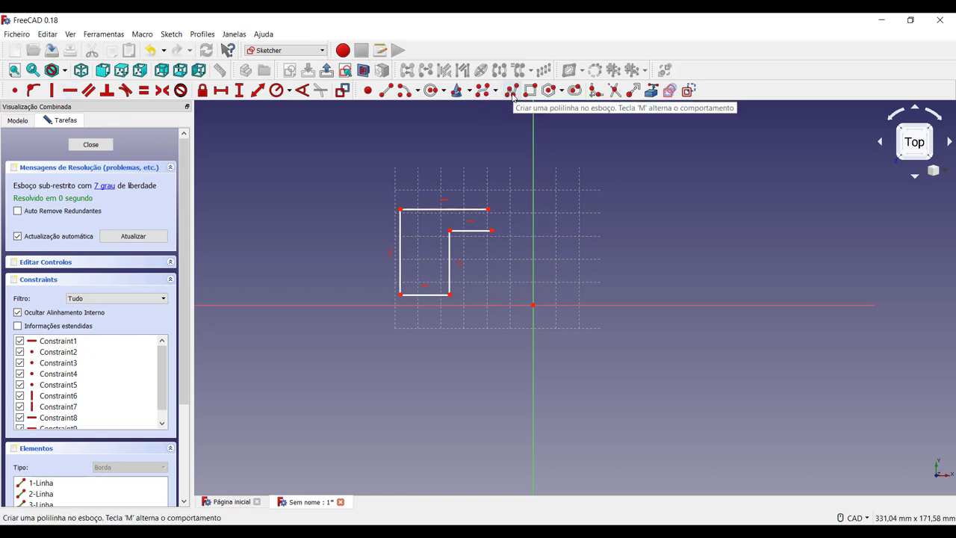
Step: Draw a polyline for the top step, right shoulder, right leg and inner edge back to the corner
{"action": "left_click", "coordinate": [512, 98]}
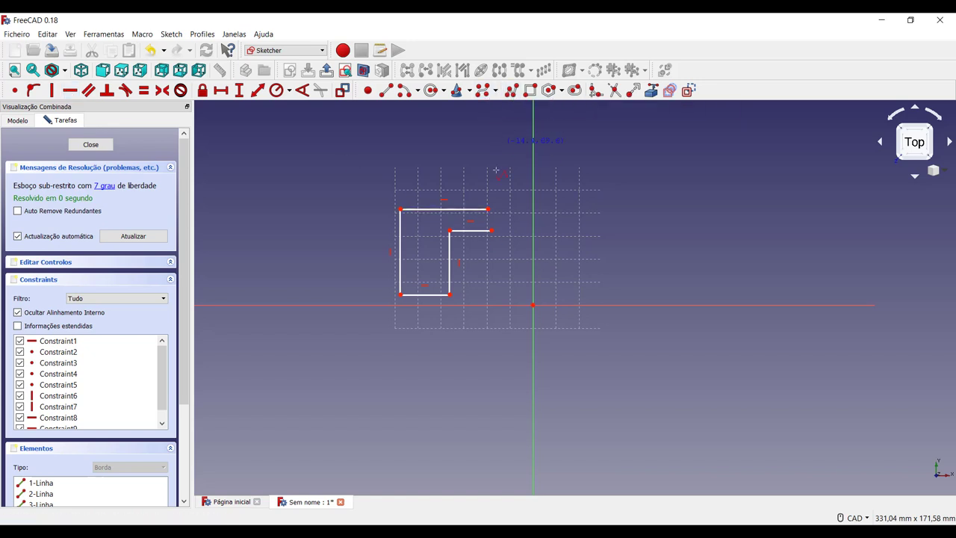
{"action": "left_click", "coordinate": [488, 208]}
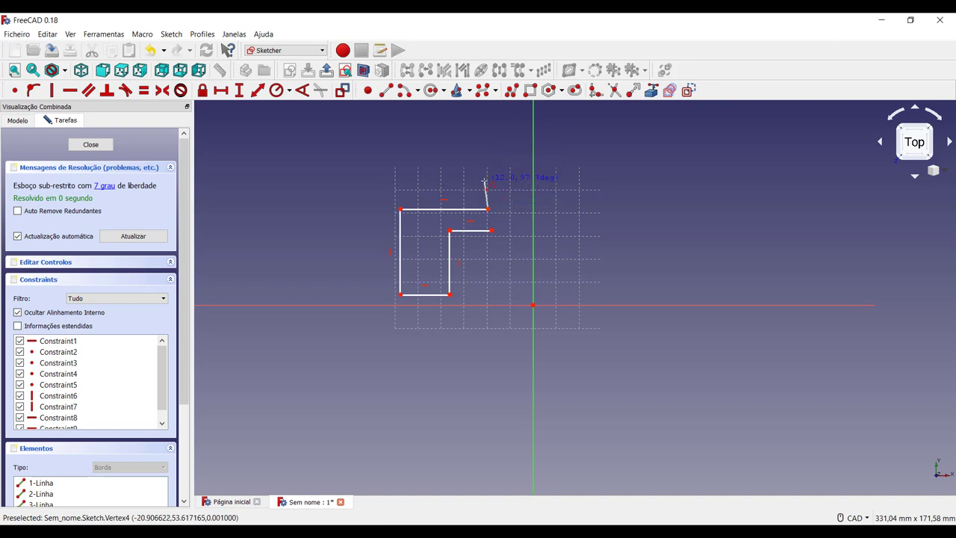
{"action": "left_click", "coordinate": [487, 182]}
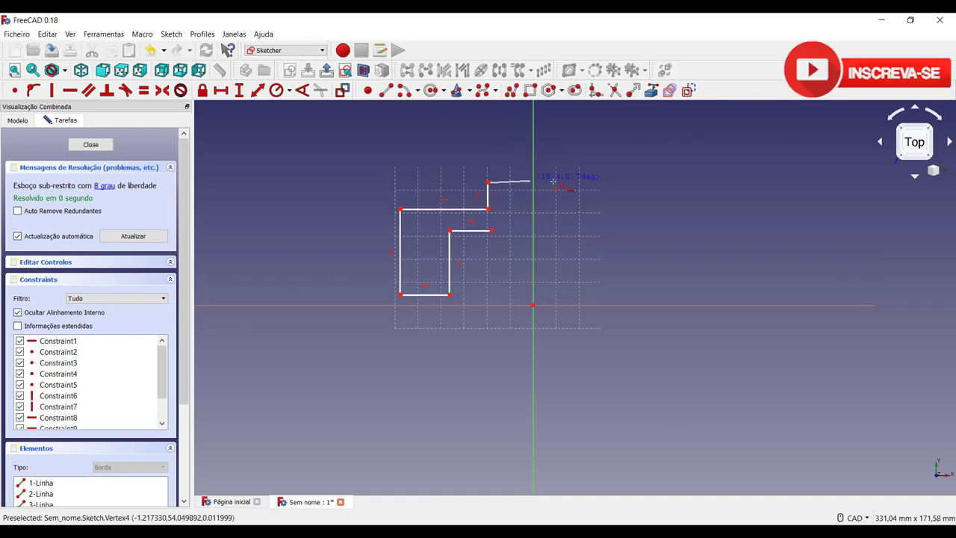
{"action": "left_click", "coordinate": [593, 182]}
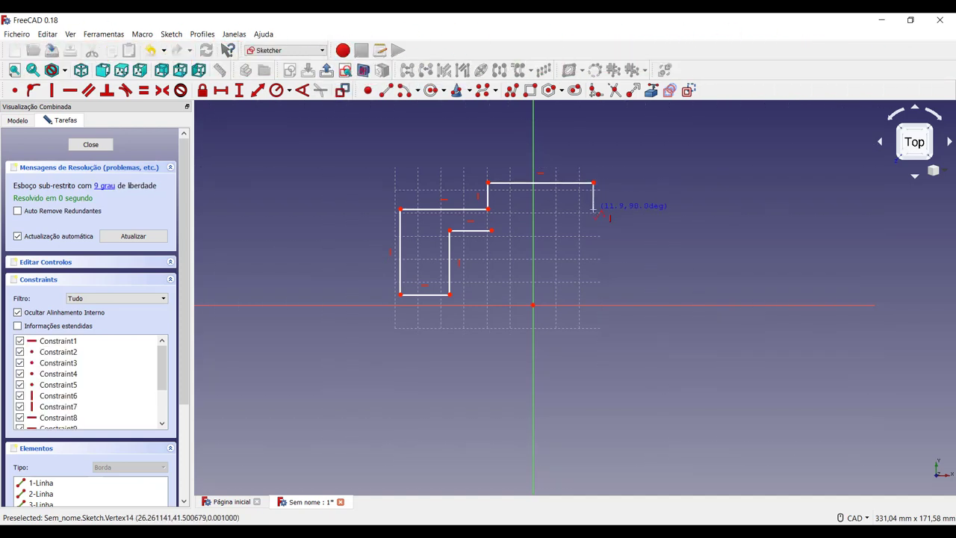
{"action": "left_click", "coordinate": [593, 211]}
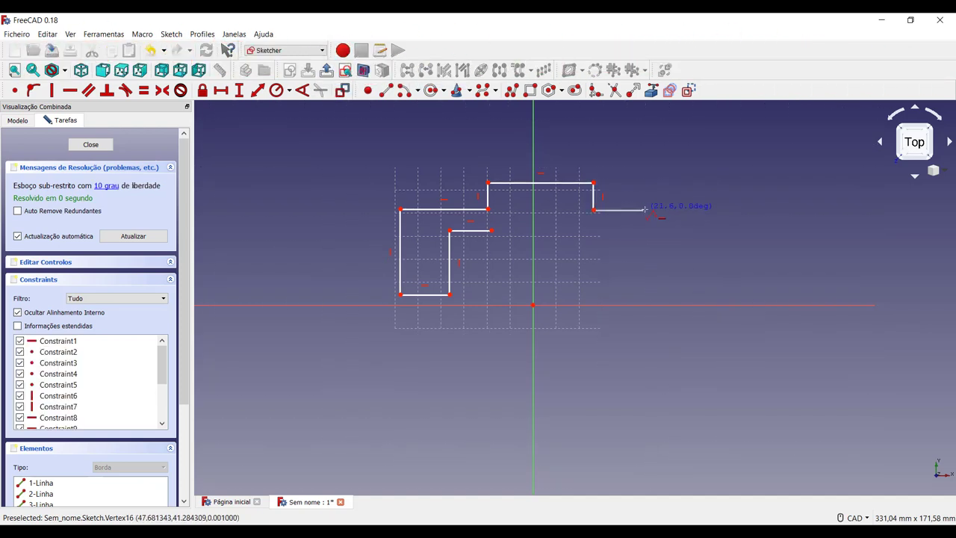
{"action": "left_click", "coordinate": [692, 210]}
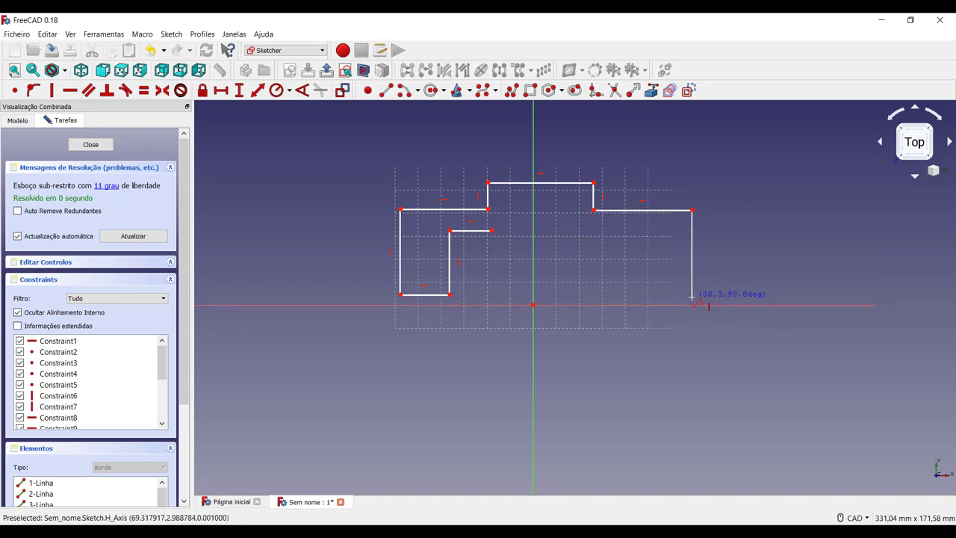
{"action": "left_click", "coordinate": [692, 297]}
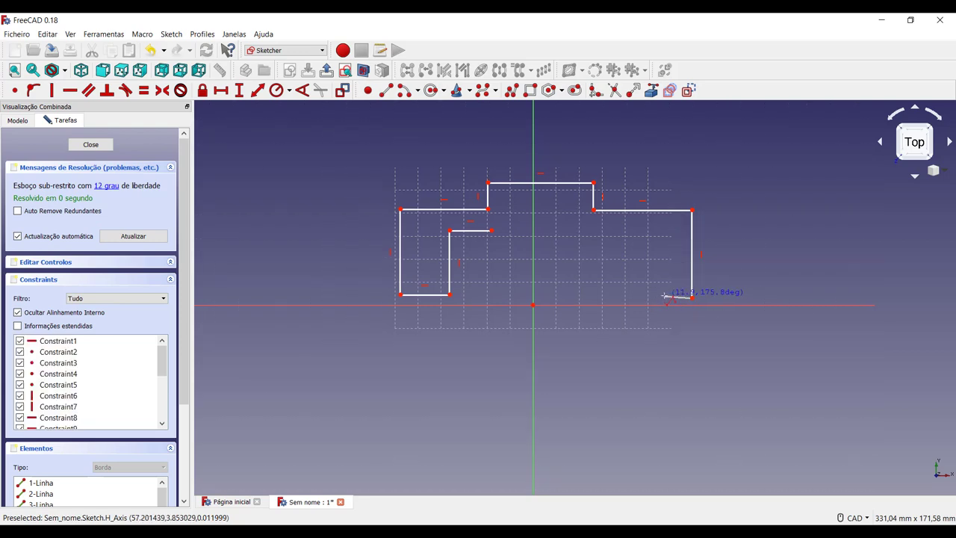
{"action": "left_click", "coordinate": [651, 298]}
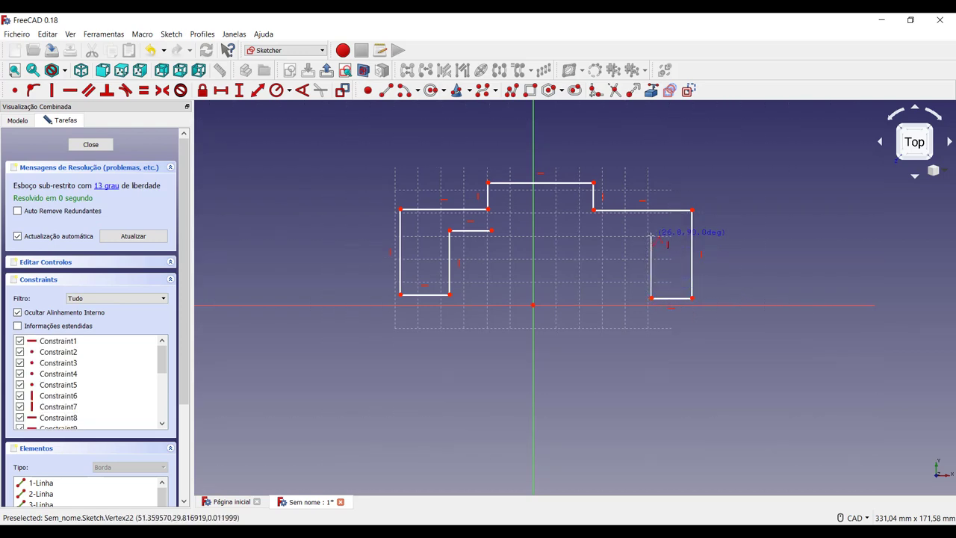
{"action": "left_click", "coordinate": [651, 237]}
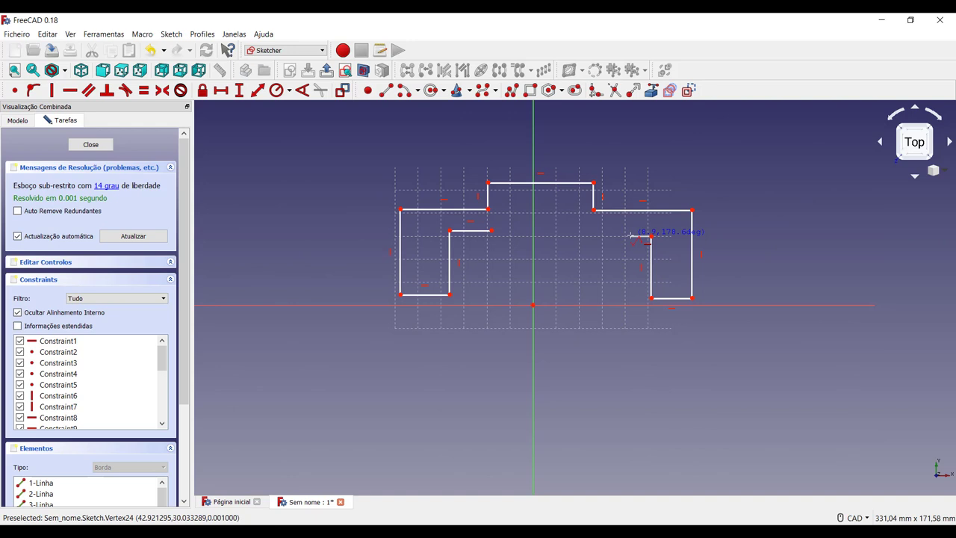
{"action": "left_click", "coordinate": [492, 232]}
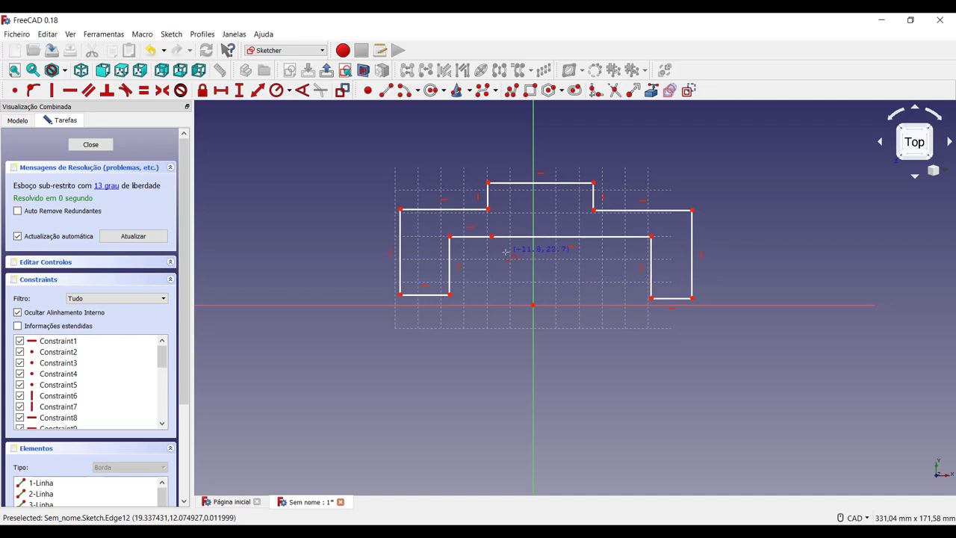
Step: Finish the polyline and delete the short leftover inner edge
{"action": "right_click", "coordinate": [505, 252]}
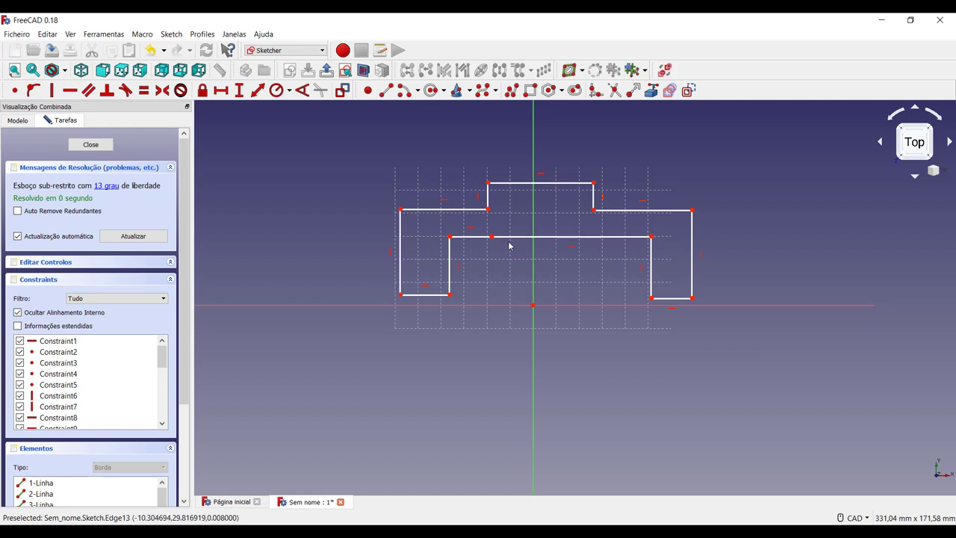
{"action": "left_click", "coordinate": [482, 239]}
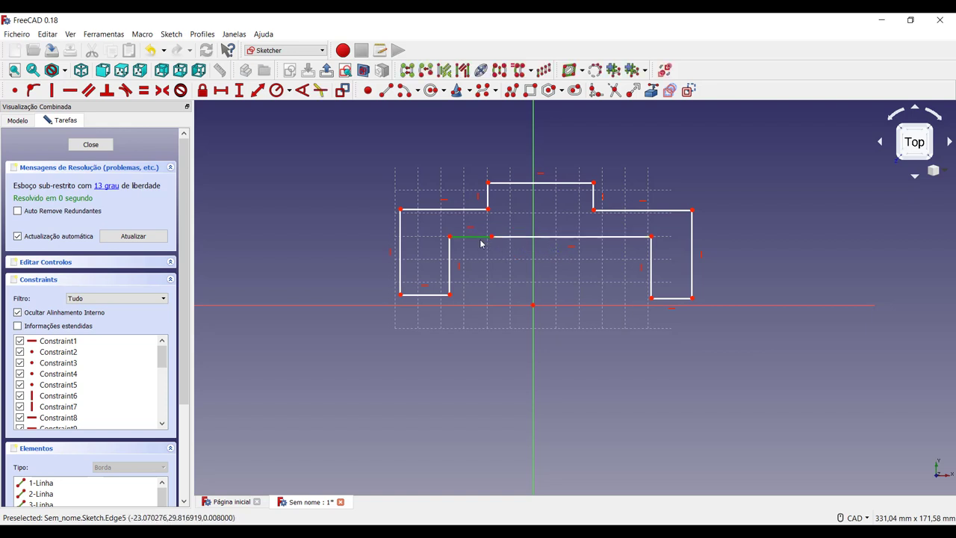
{"action": "key", "text": "Delete"}
{"action": "left_click", "coordinate": [492, 237]}
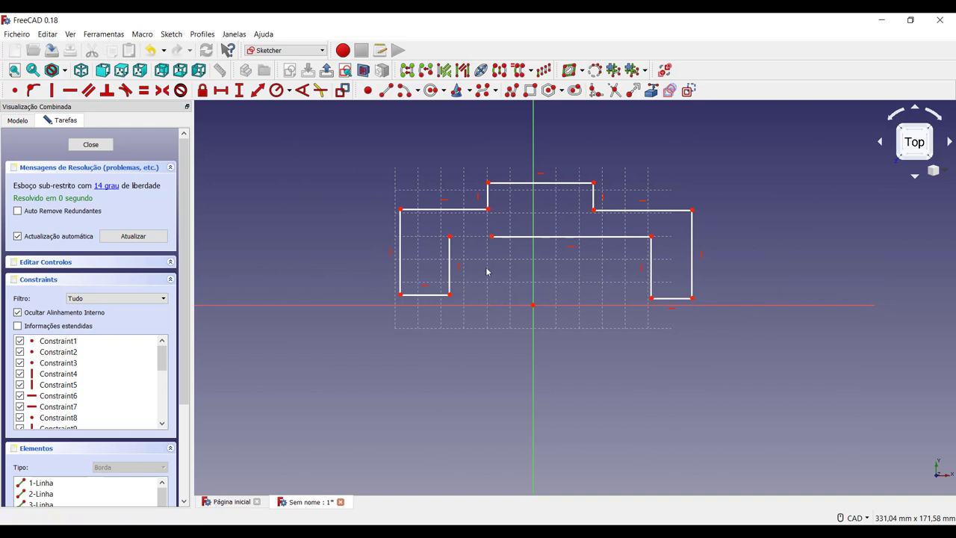
{"action": "left_click", "coordinate": [484, 268]}
Step: Make the left inner wall's top coincident with the inner edge's loose end
{"action": "key", "text": "c"}
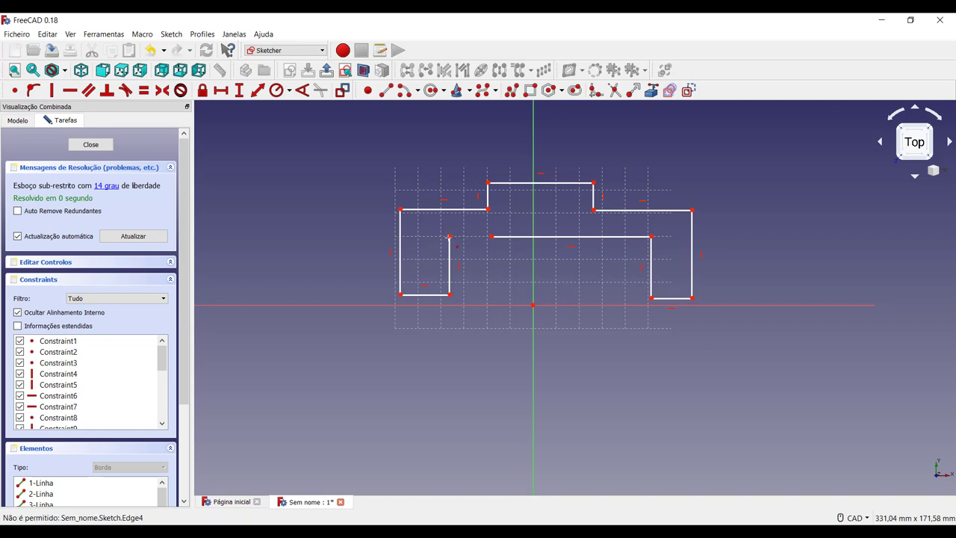
{"action": "left_click", "coordinate": [450, 237]}
{"action": "left_click", "coordinate": [491, 237]}
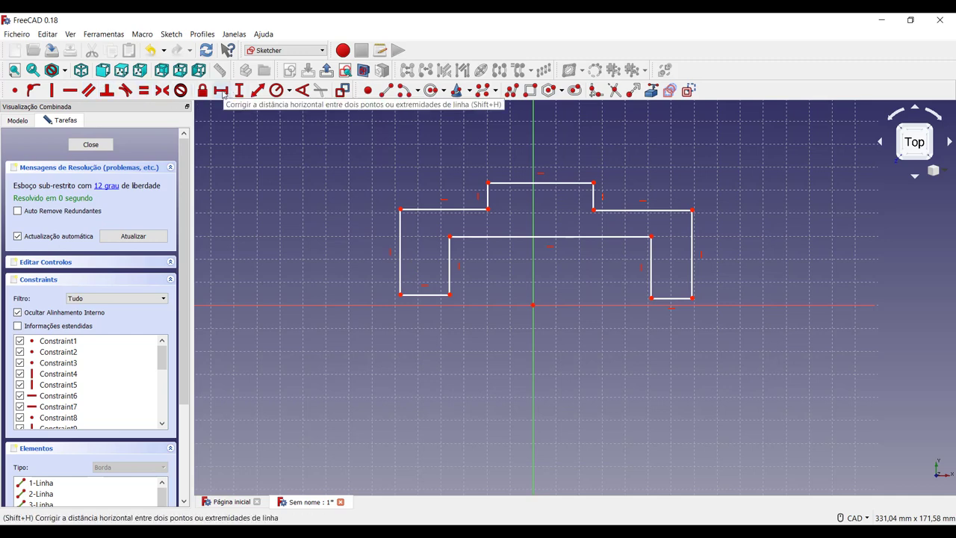
Step: Dimension the profile's overall width between the lower corners as 60 mm
{"action": "left_click", "coordinate": [221, 91]}
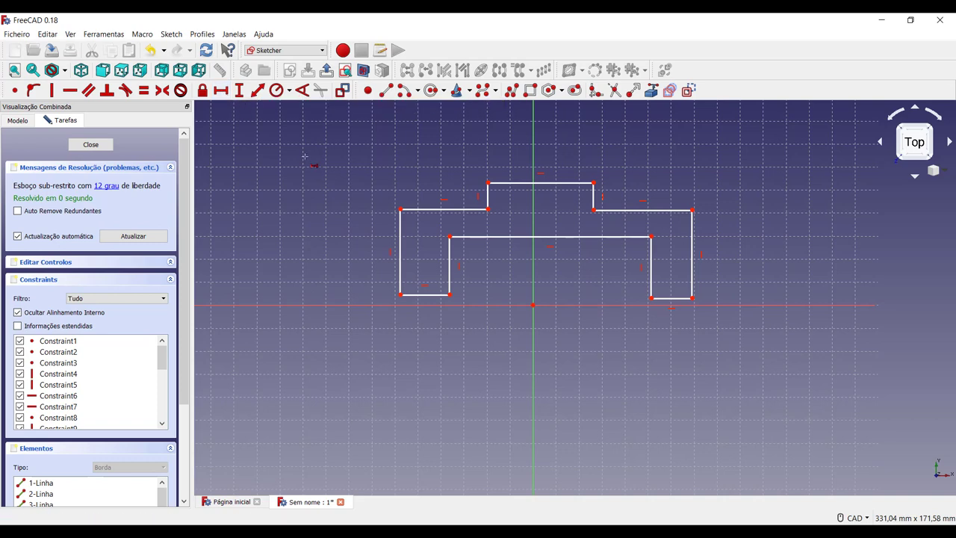
{"action": "left_click", "coordinate": [401, 294]}
{"action": "left_click", "coordinate": [693, 298]}
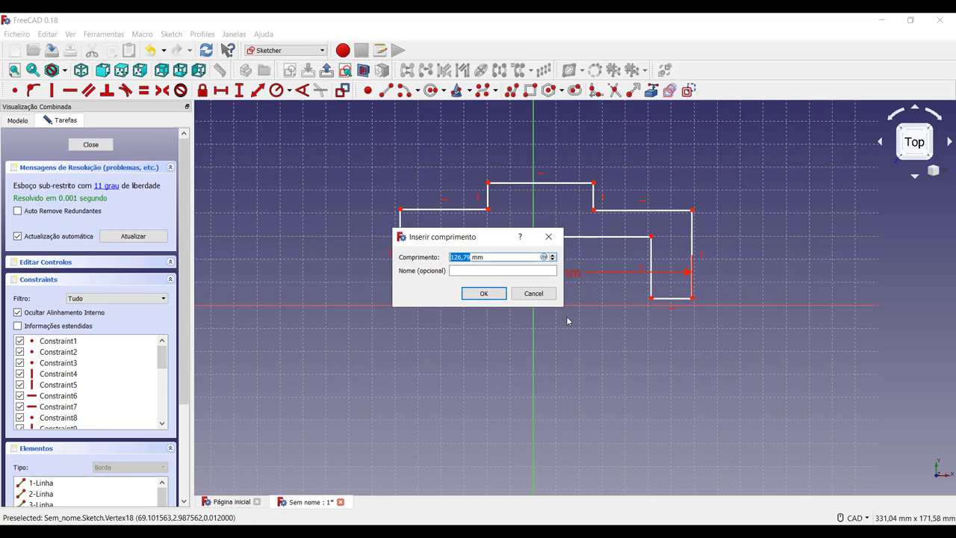
{"action": "type", "text": "60"}
{"action": "key", "text": "Return"}
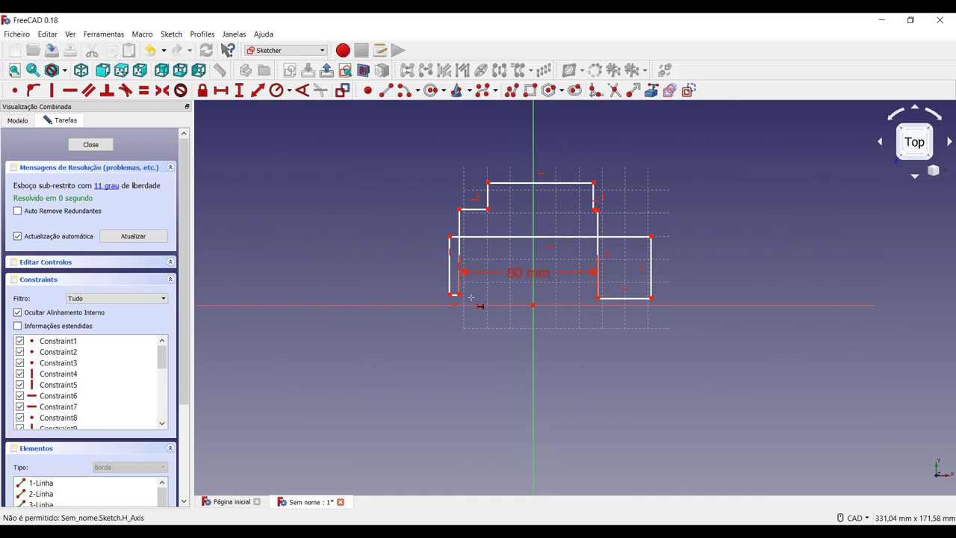
{"action": "key", "text": "Escape"}
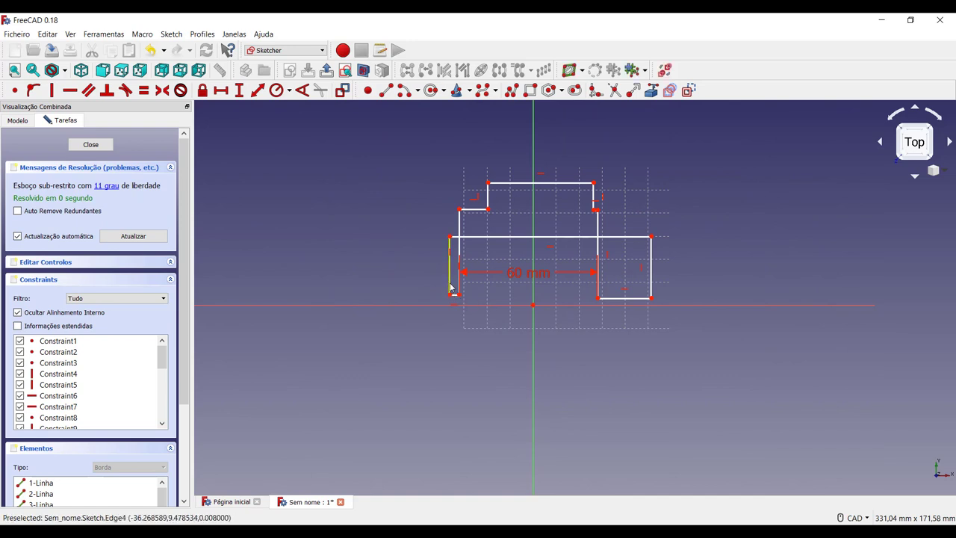
Step: Drag the inner wall, right wall and top step inward, and move the 60 mm dimension below
{"action": "left_click_drag", "start_coordinate": [451, 286], "coordinate": [482, 291]}
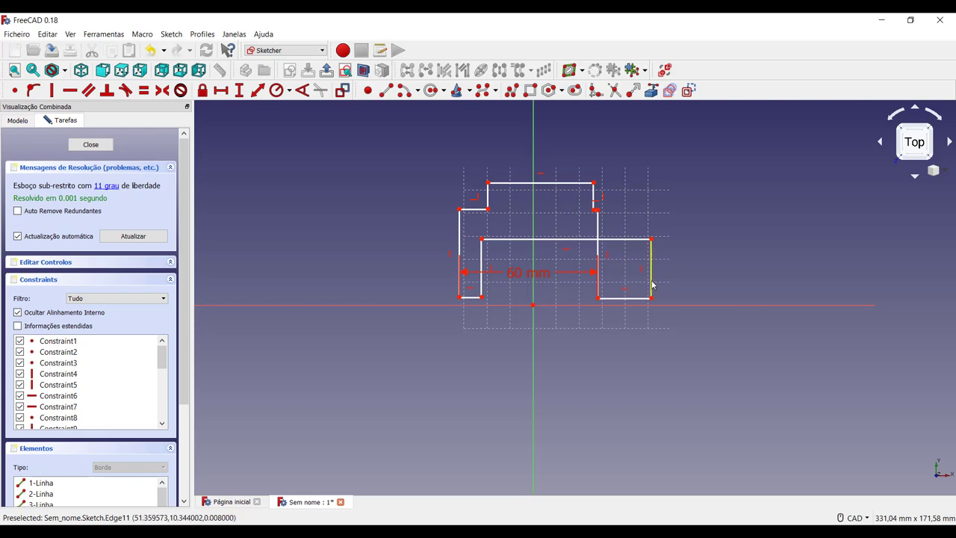
{"action": "left_click_drag", "start_coordinate": [649, 286], "coordinate": [583, 278]}
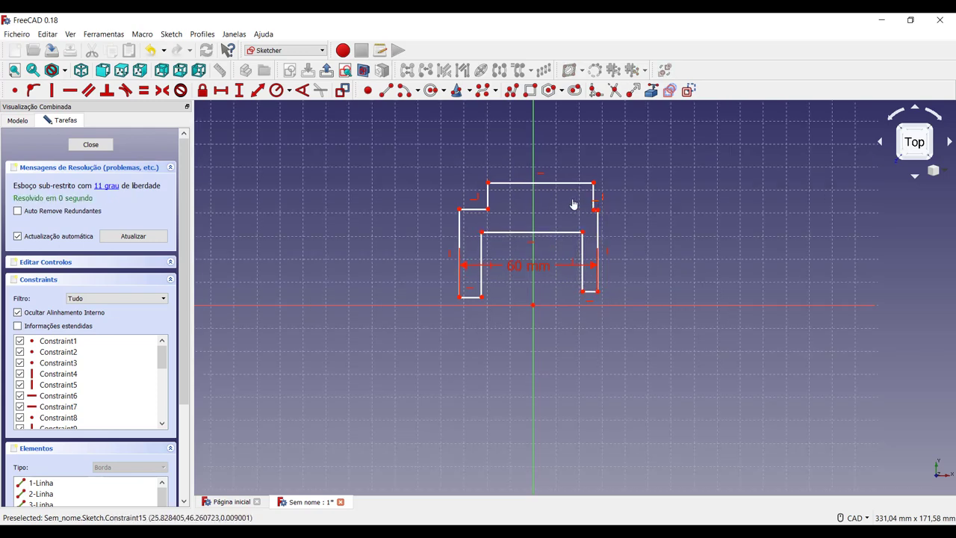
{"action": "left_click_drag", "start_coordinate": [593, 199], "coordinate": [576, 199]}
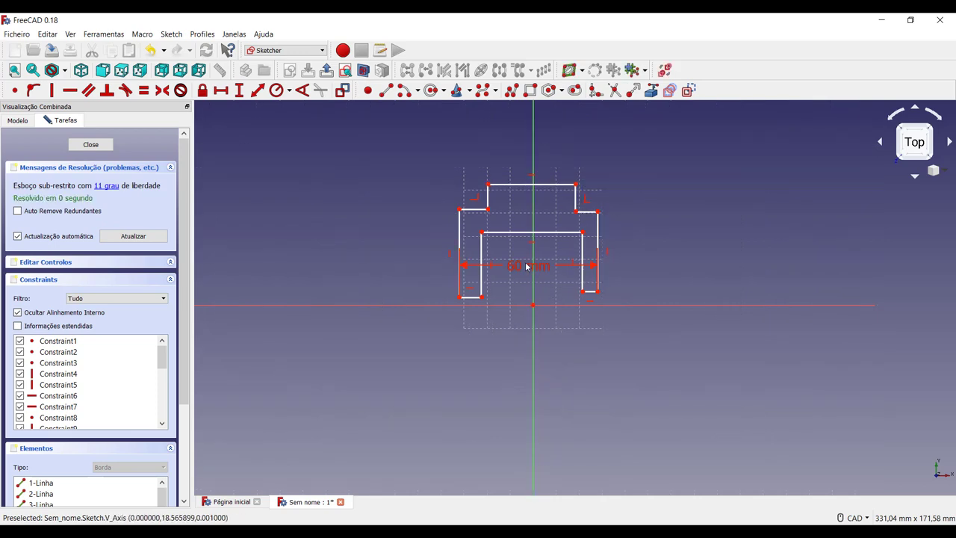
{"action": "mouse_move", "coordinate": [512, 266]}
{"action": "left_mouse_down"}
{"action": "mouse_move", "coordinate": [506, 383]}
{"action": "mouse_move", "coordinate": [532, 381]}
{"action": "left_mouse_up"}
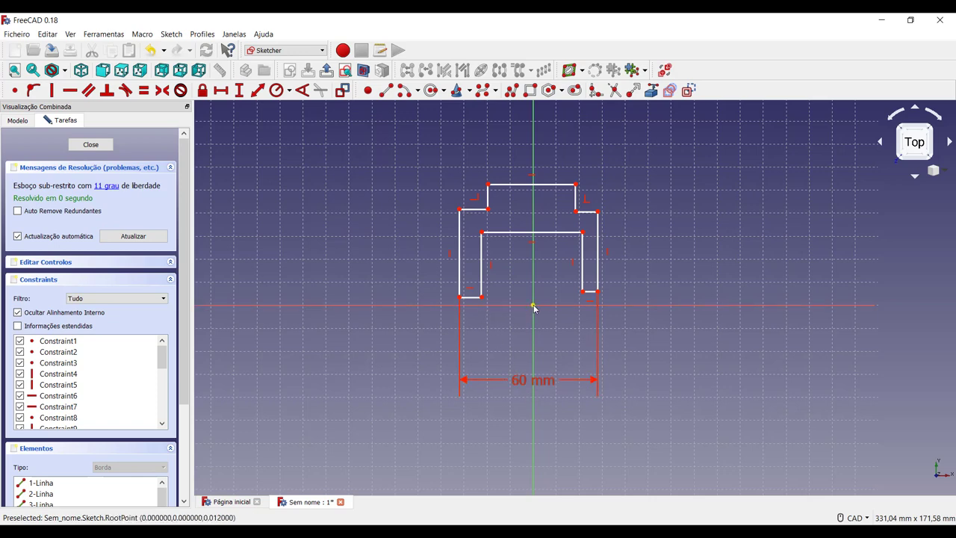
Step: Set the lower-left corner 30 mm horizontally from the origin and place that dimension below the profile
{"action": "left_click", "coordinate": [220, 90]}
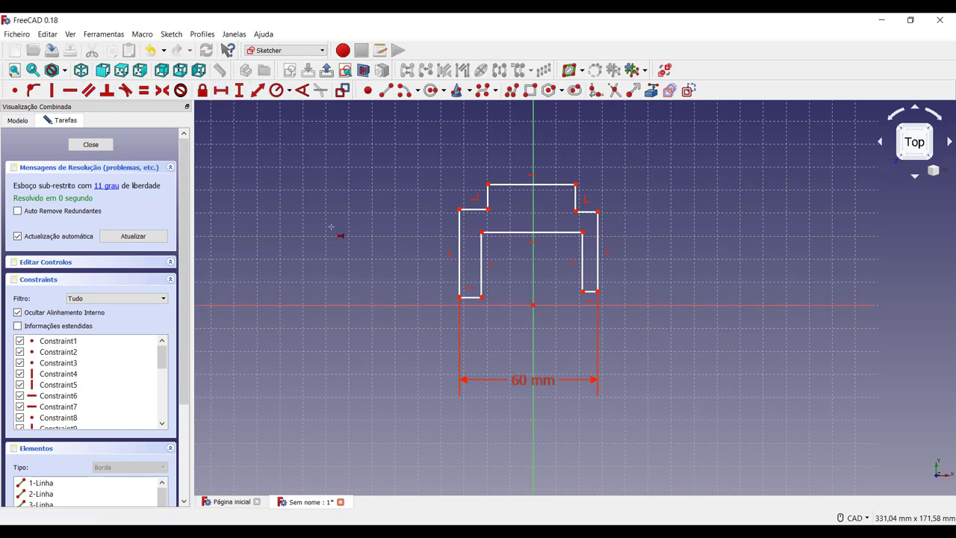
{"action": "left_click", "coordinate": [458, 298]}
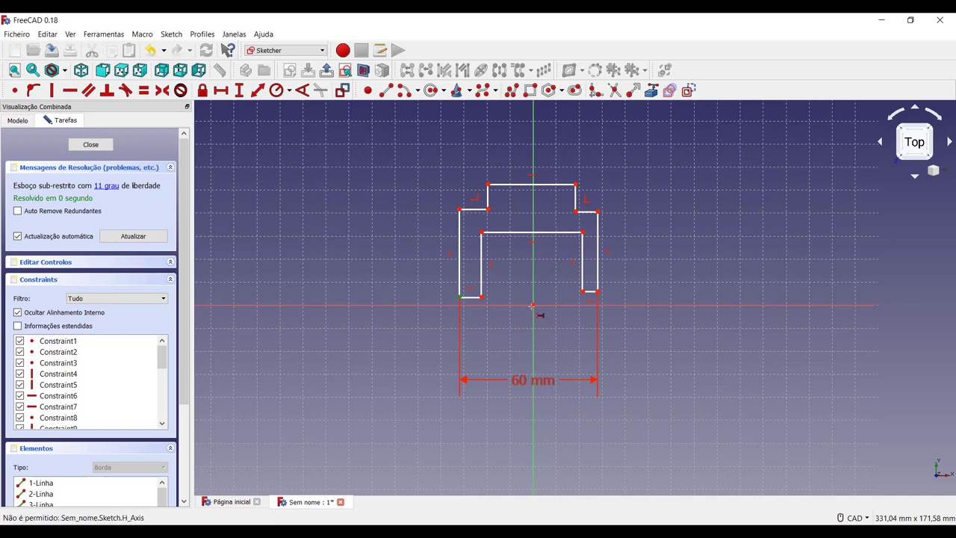
{"action": "left_click", "coordinate": [532, 304]}
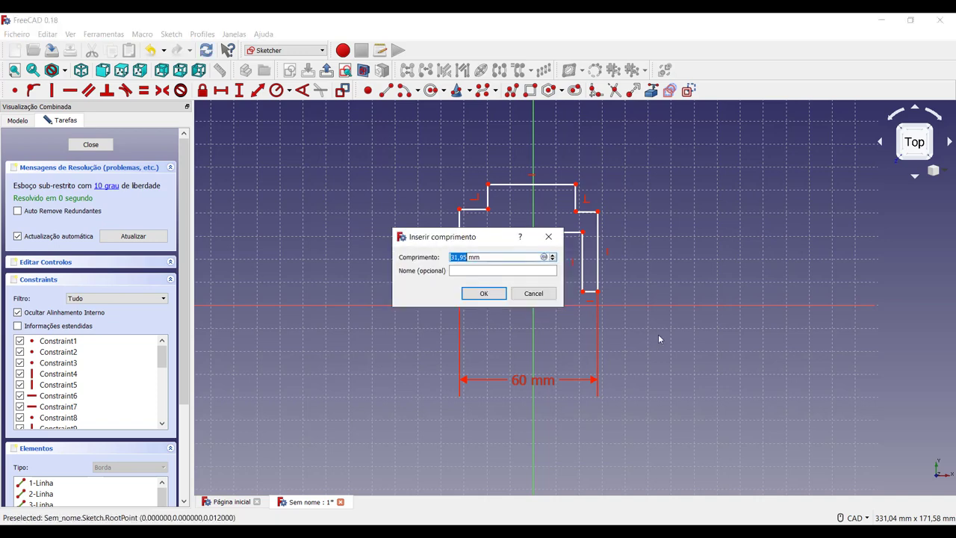
{"action": "type", "text": "30"}
{"action": "key", "text": "Return"}
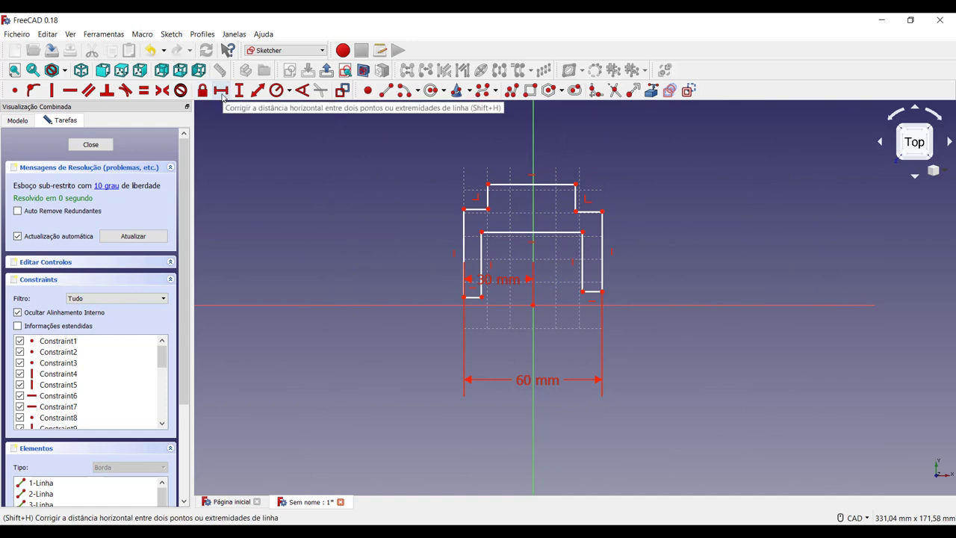
{"action": "left_click", "coordinate": [221, 93]}
{"action": "key", "text": "Escape"}
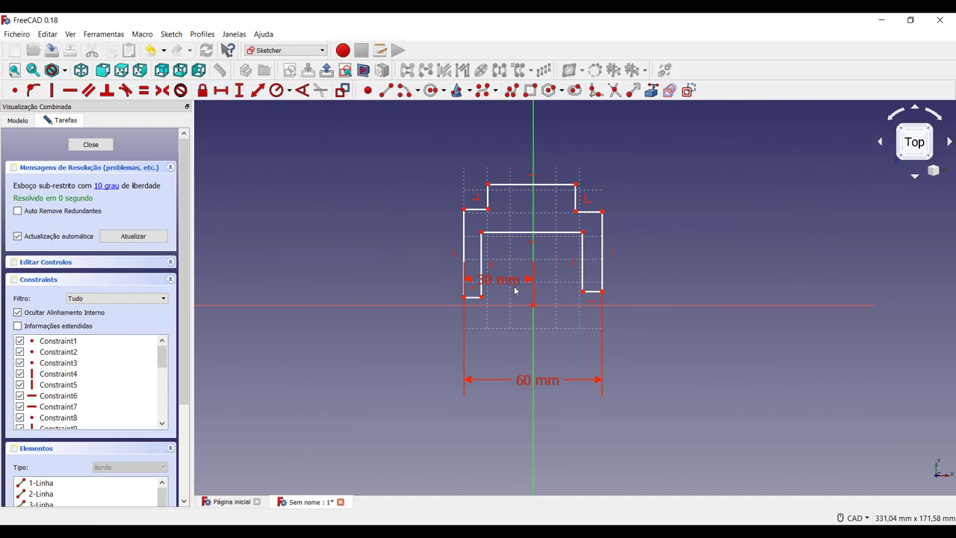
{"action": "left_click_drag", "start_coordinate": [494, 280], "coordinate": [499, 356]}
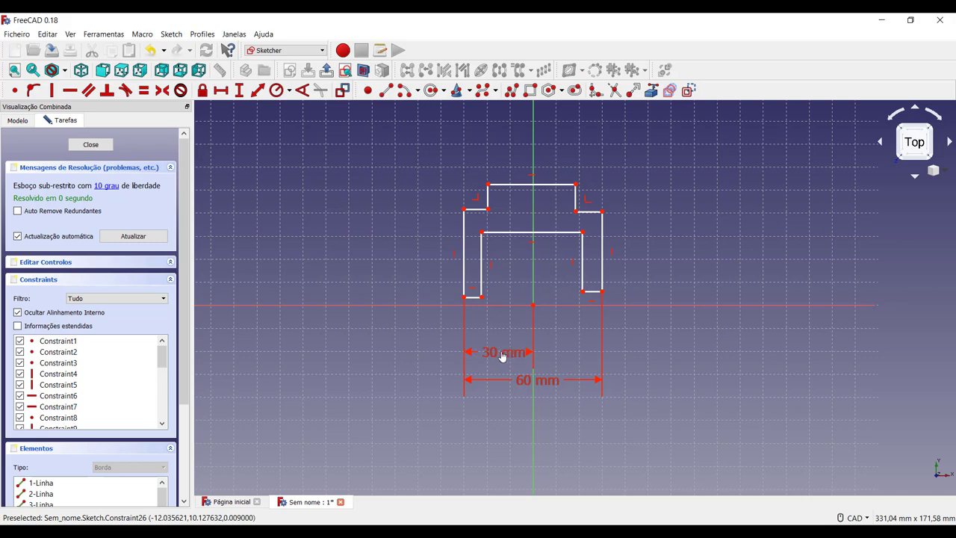
{"action": "scroll", "coordinate": [499, 355], "scroll_direction": "down", "scroll_amount": 4}
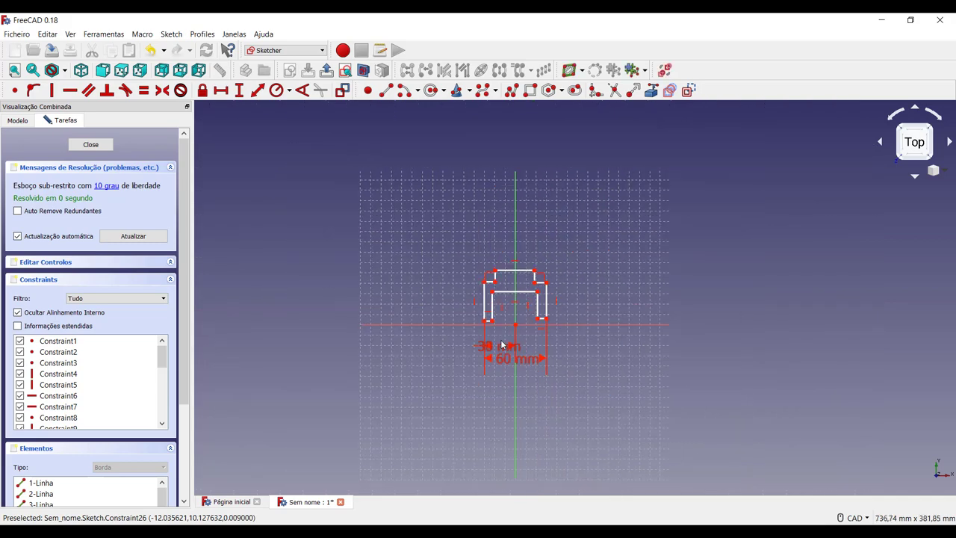
{"action": "scroll", "coordinate": [501, 348], "scroll_direction": "up", "scroll_amount": 8}
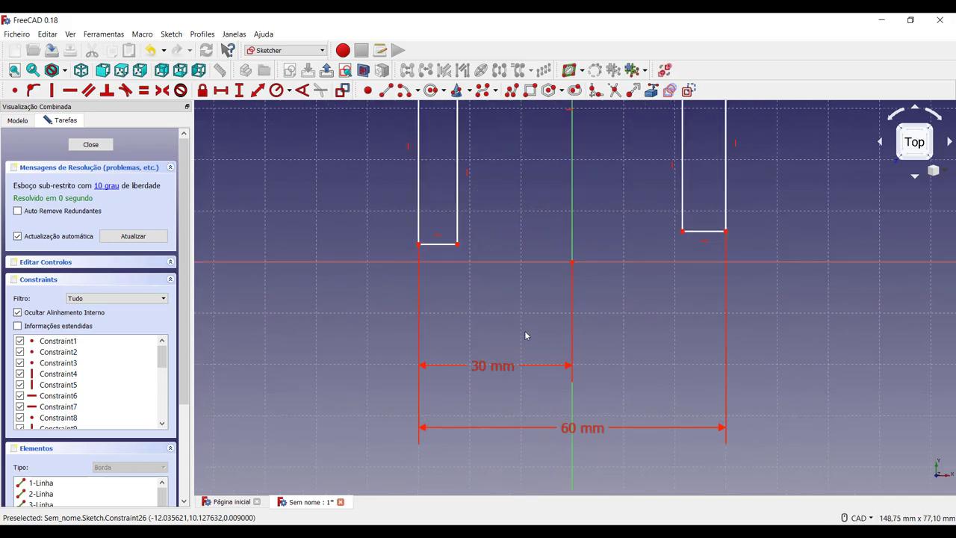
{"action": "scroll", "coordinate": [572, 321], "scroll_direction": "down", "scroll_amount": 3}
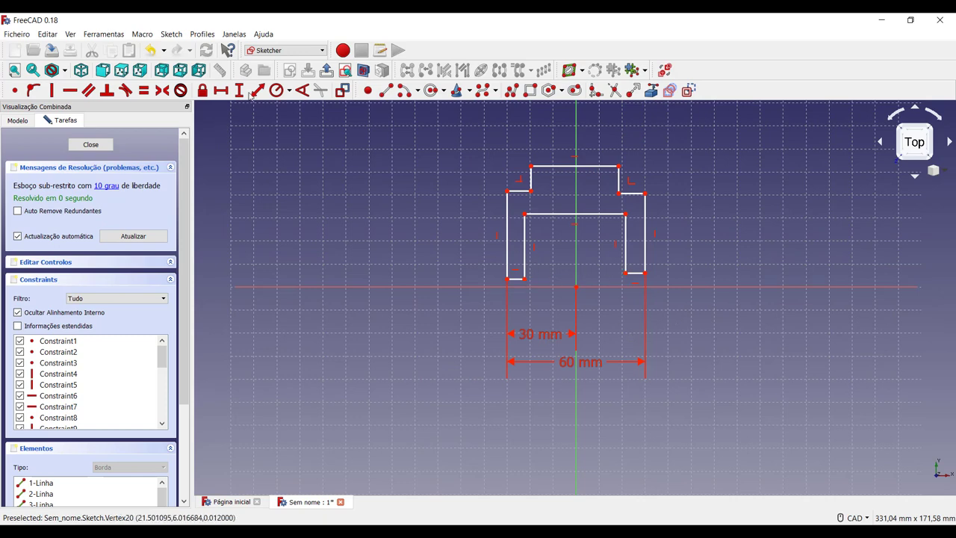
Step: Dimension the inner opening width as 48 mm and the left inner wall 24 mm from the origin
{"action": "left_click", "coordinate": [222, 91]}
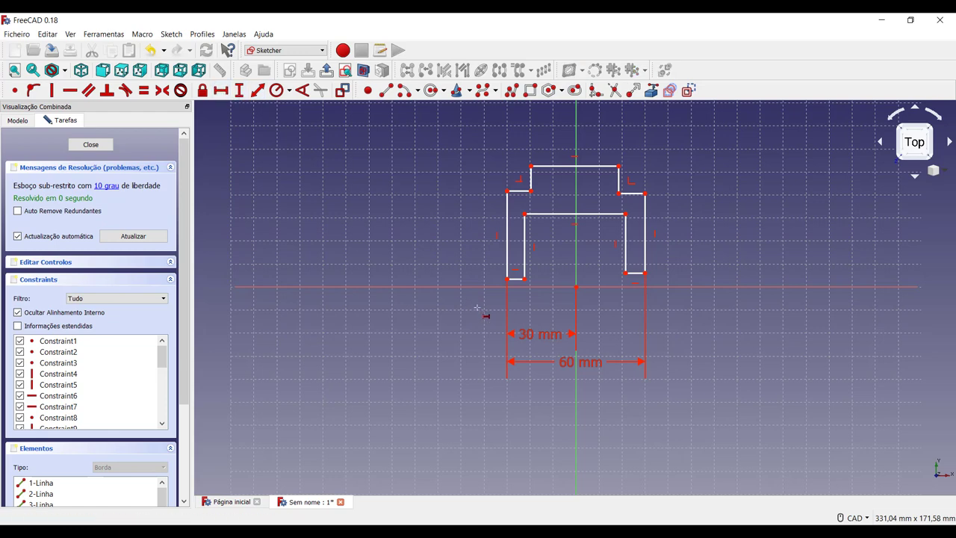
{"action": "left_click", "coordinate": [526, 280]}
{"action": "left_click", "coordinate": [625, 272]}
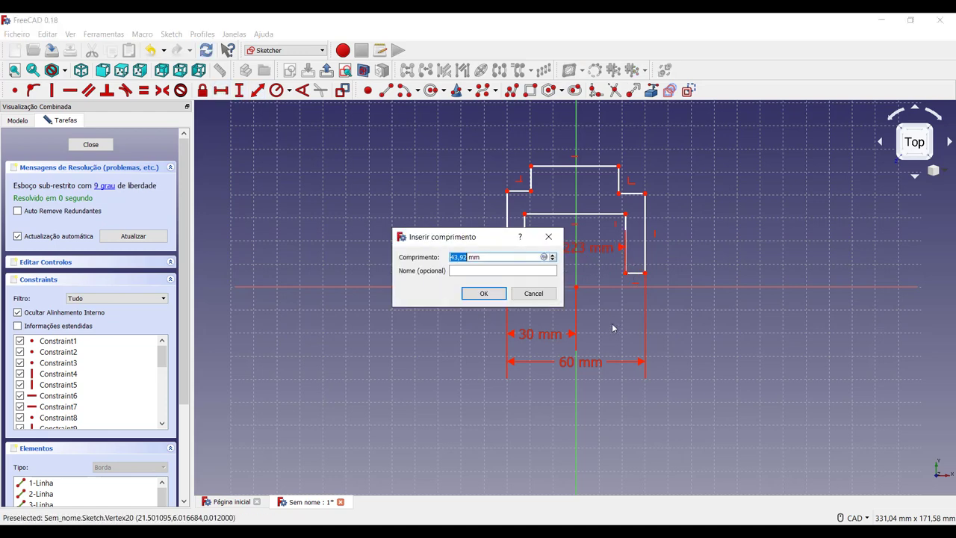
{"action": "type", "text": "48"}
{"action": "key", "text": "Return"}
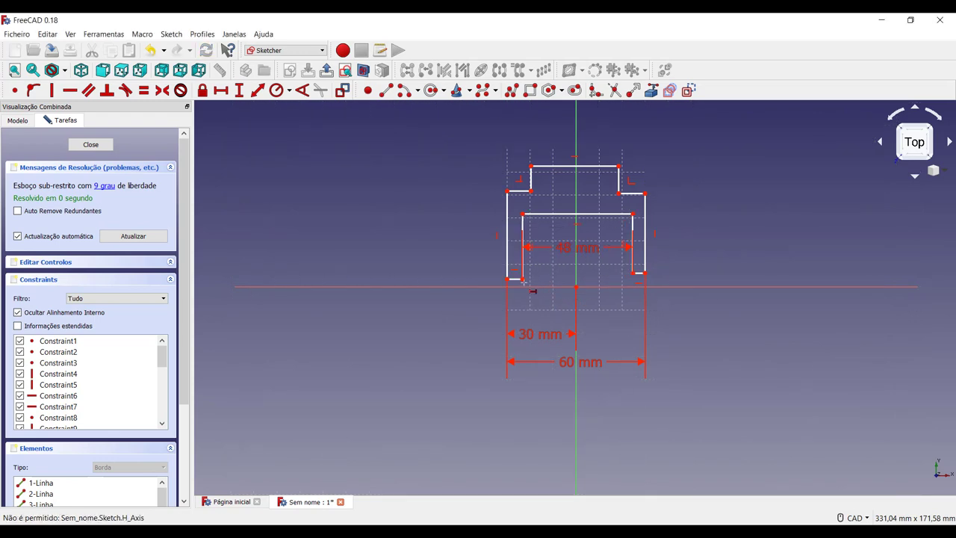
{"action": "left_click", "coordinate": [576, 287]}
{"action": "type", "text": "24"}
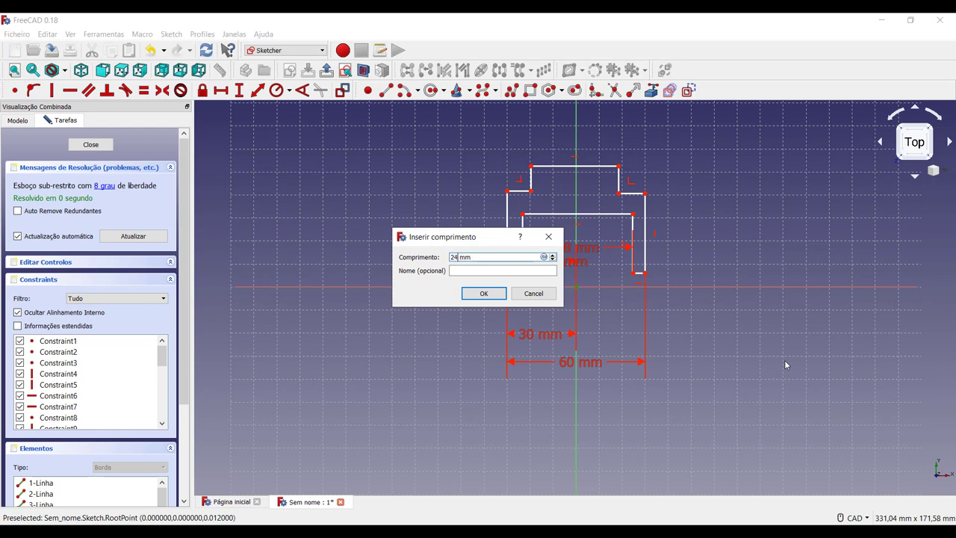
{"action": "key", "text": "Return"}
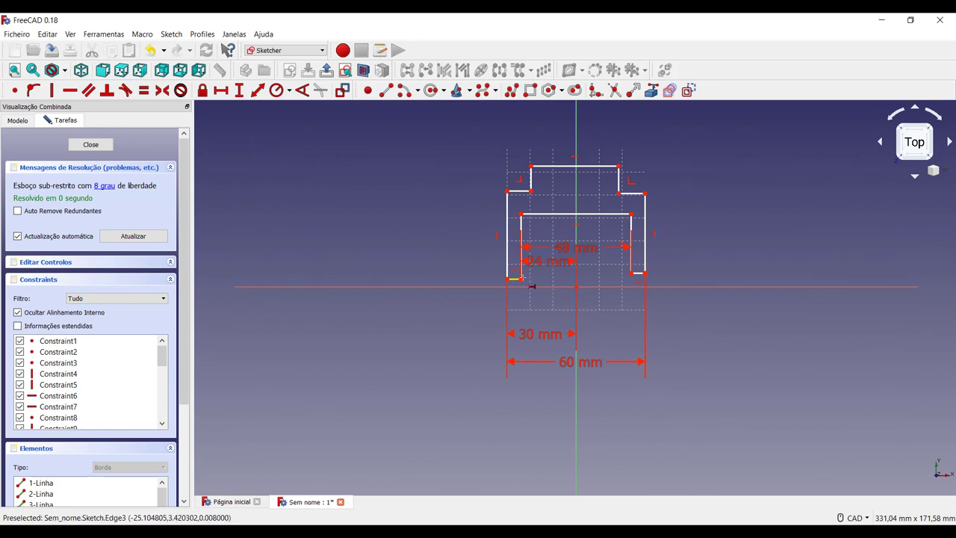
Step: Constrain the inner opening to a 24 mm vertical depth and place that dimension left of the profile
{"action": "left_click", "coordinate": [239, 90]}
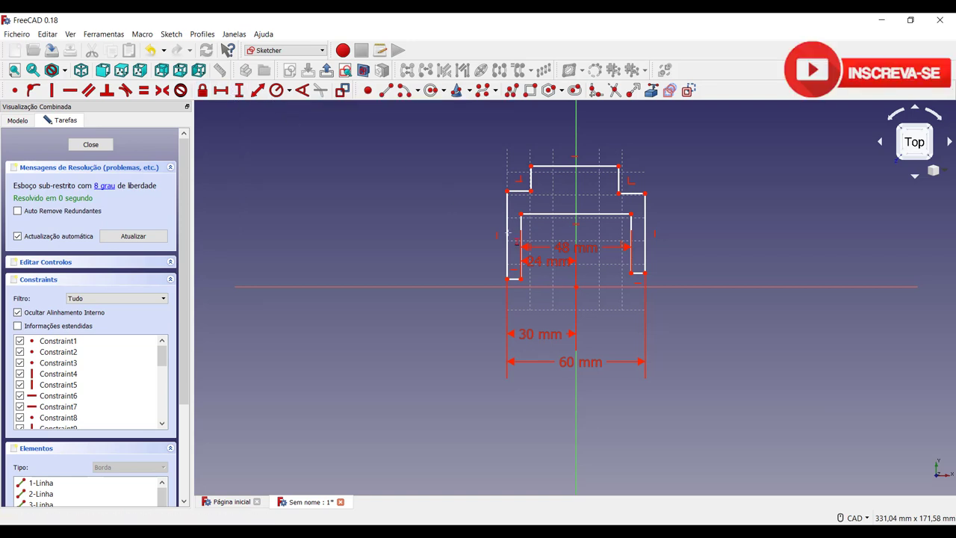
{"action": "left_click", "coordinate": [521, 278]}
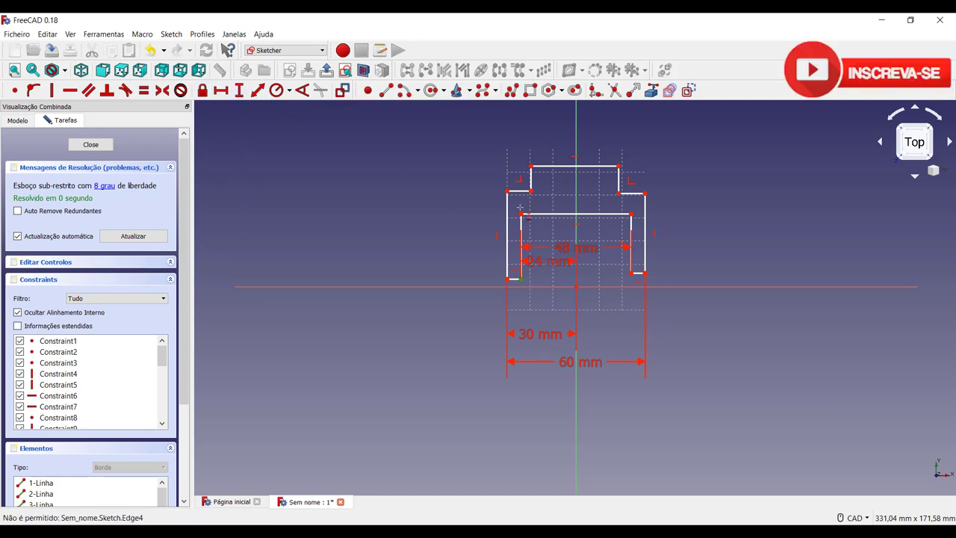
{"action": "left_click", "coordinate": [521, 214]}
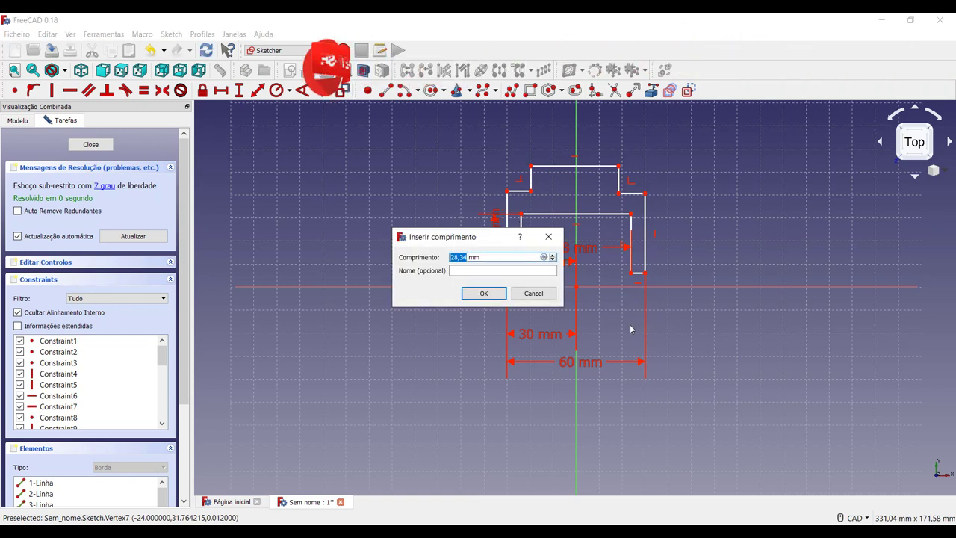
{"action": "type", "text": "24"}
{"action": "key", "text": "Return"}
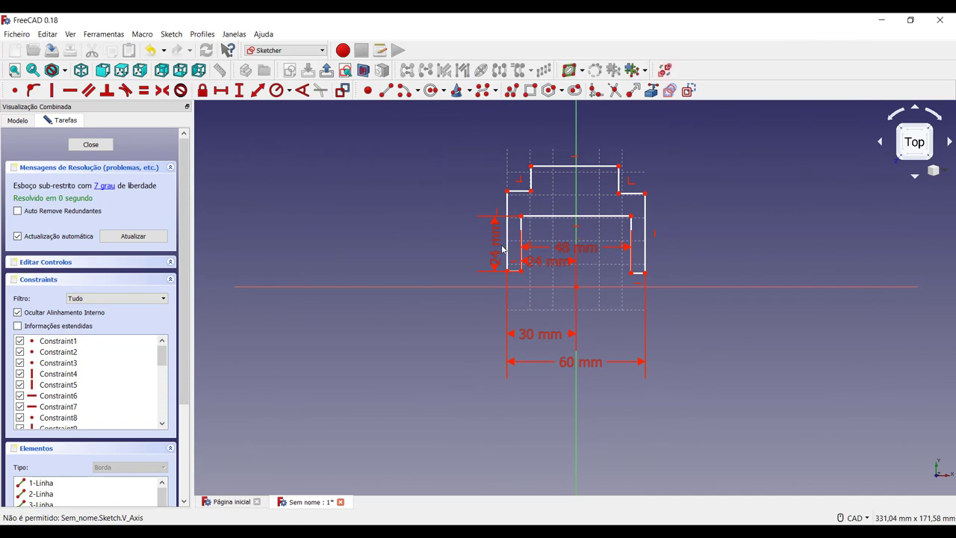
{"action": "mouse_move", "coordinate": [499, 254]}
{"action": "left_mouse_down"}
{"action": "mouse_move", "coordinate": [478, 271]}
{"action": "mouse_move", "coordinate": [425, 369]}
{"action": "left_mouse_up"}
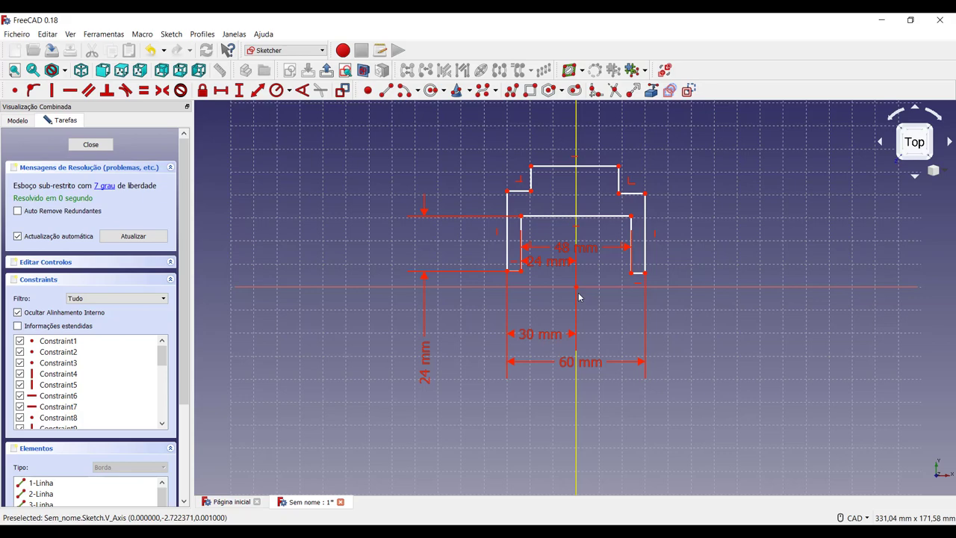
{"action": "scroll", "coordinate": [579, 298], "scroll_direction": "up", "scroll_amount": 1}
{"action": "scroll", "coordinate": [580, 294], "scroll_direction": "up", "scroll_amount": 3}
{"action": "scroll", "coordinate": [608, 294], "scroll_direction": "up", "scroll_amount": 1}
{"action": "scroll", "coordinate": [590, 346], "scroll_direction": "up", "scroll_amount": 1}
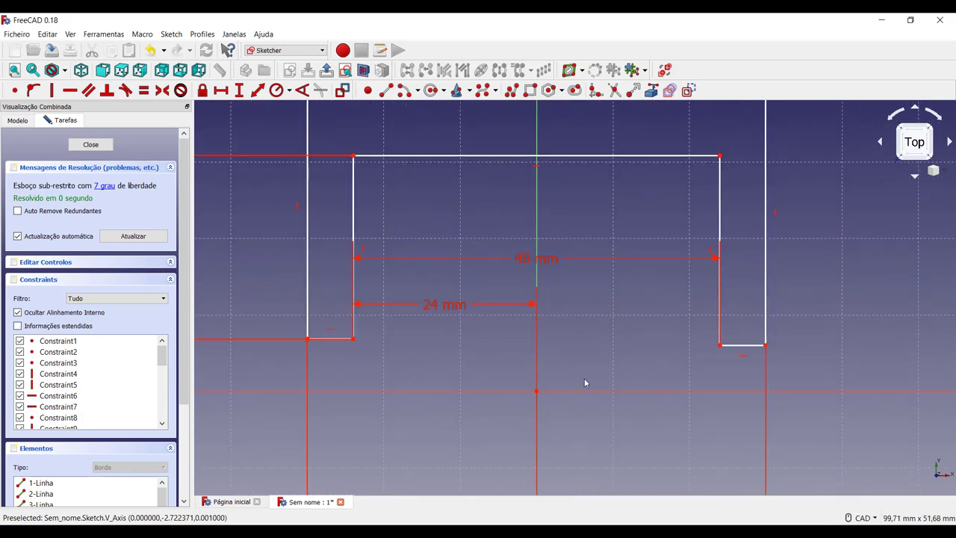
{"action": "scroll", "coordinate": [585, 383], "scroll_direction": "down", "scroll_amount": 3}
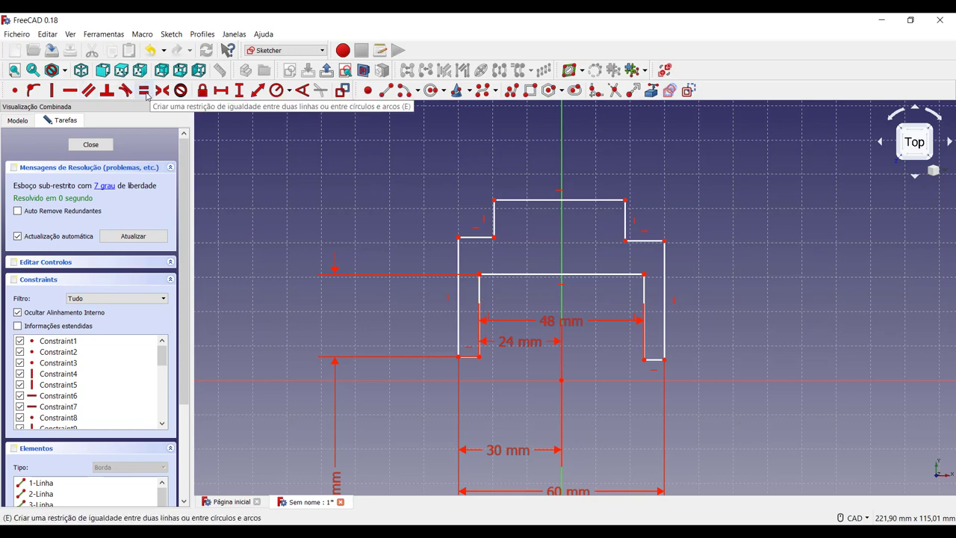
Step: Make the left and right inner walls equal in length
{"action": "left_click", "coordinate": [480, 296]}
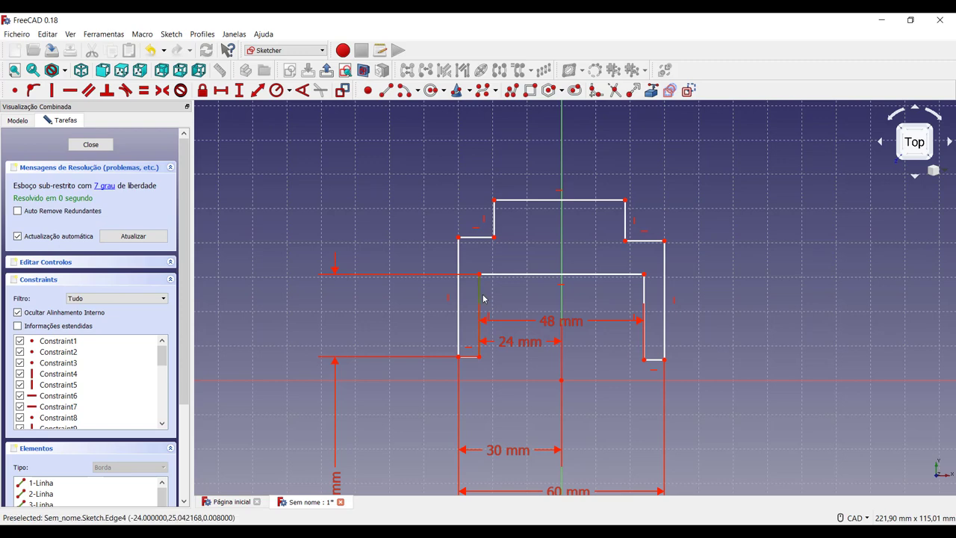
{"action": "left_click", "coordinate": [644, 295]}
{"action": "key", "text": "e"}
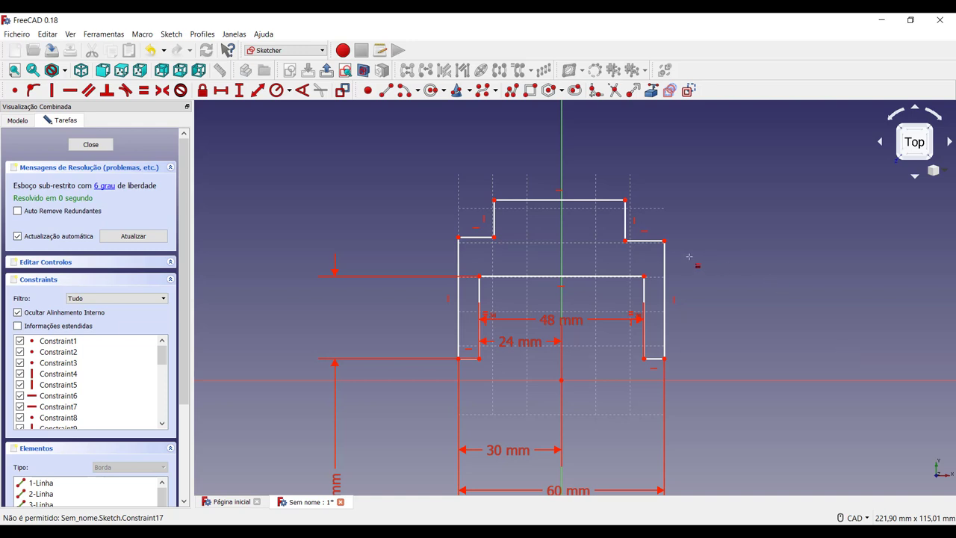
Step: Set the left outer wall to a 30 mm vertical height
{"action": "left_click", "coordinate": [239, 92]}
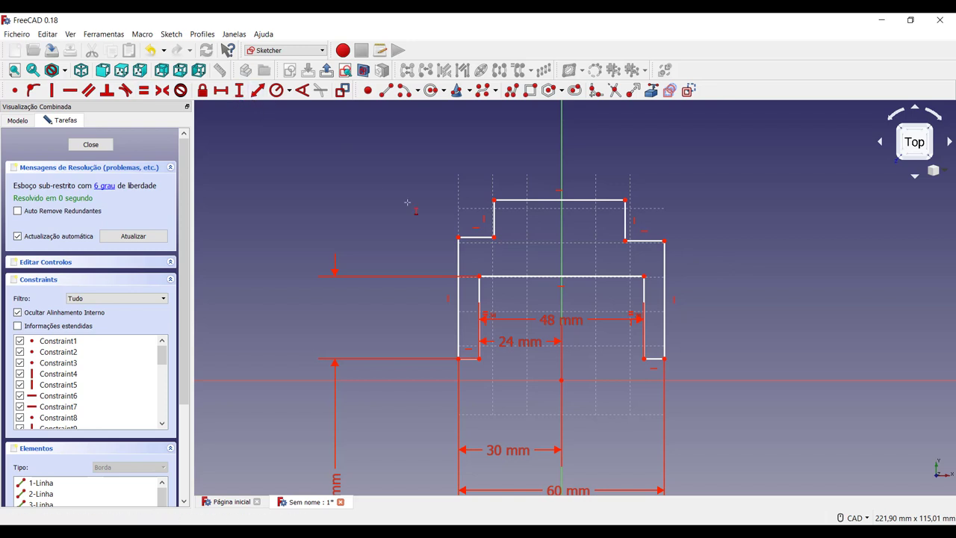
{"action": "left_click", "coordinate": [459, 238]}
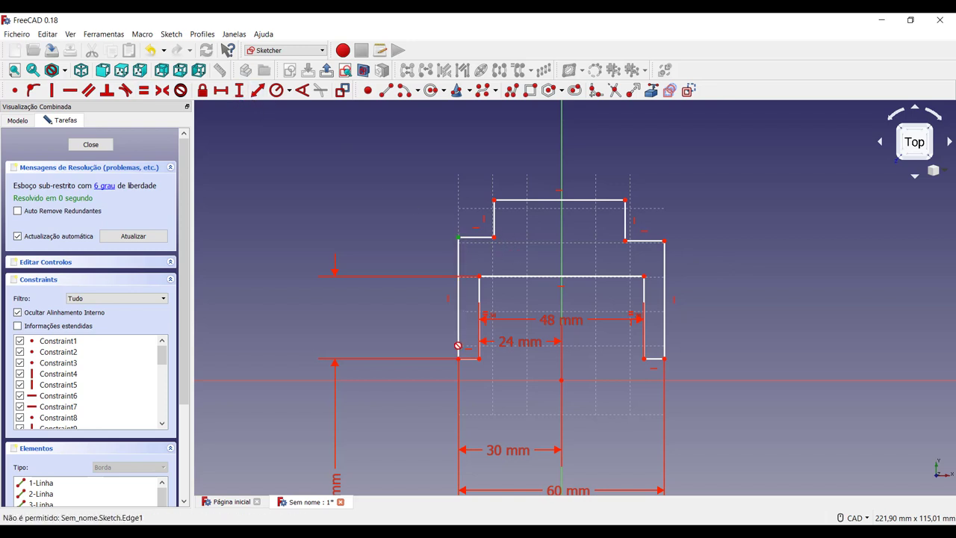
{"action": "left_click", "coordinate": [459, 359]}
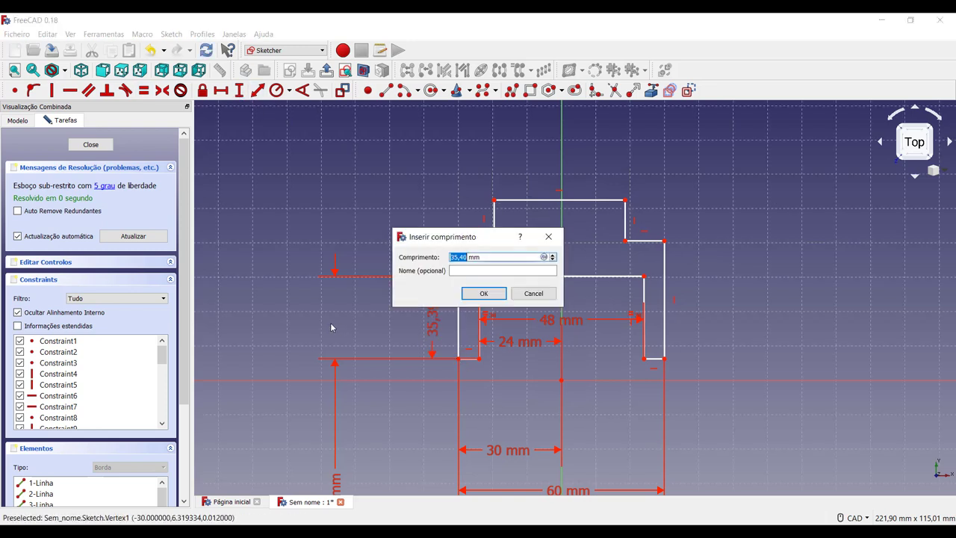
{"action": "type", "text": "30"}
{"action": "key", "text": "Return"}
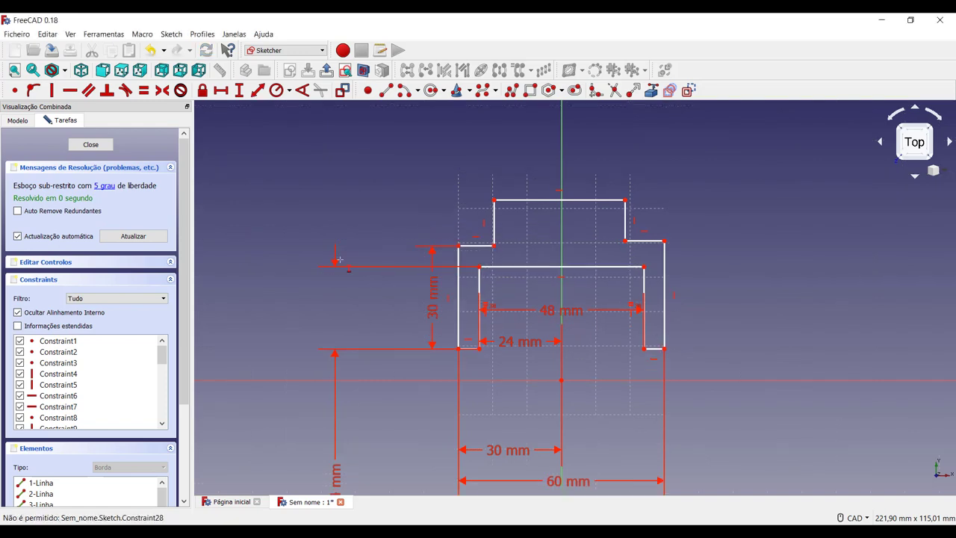
Step: Make the right outer wall equal to the left outer wall
{"action": "left_click", "coordinate": [143, 90]}
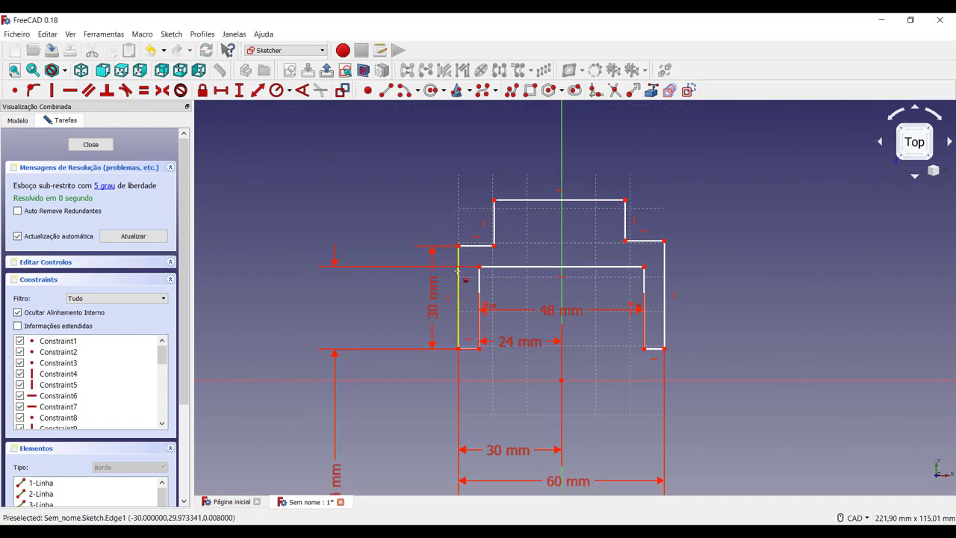
{"action": "left_click", "coordinate": [455, 258]}
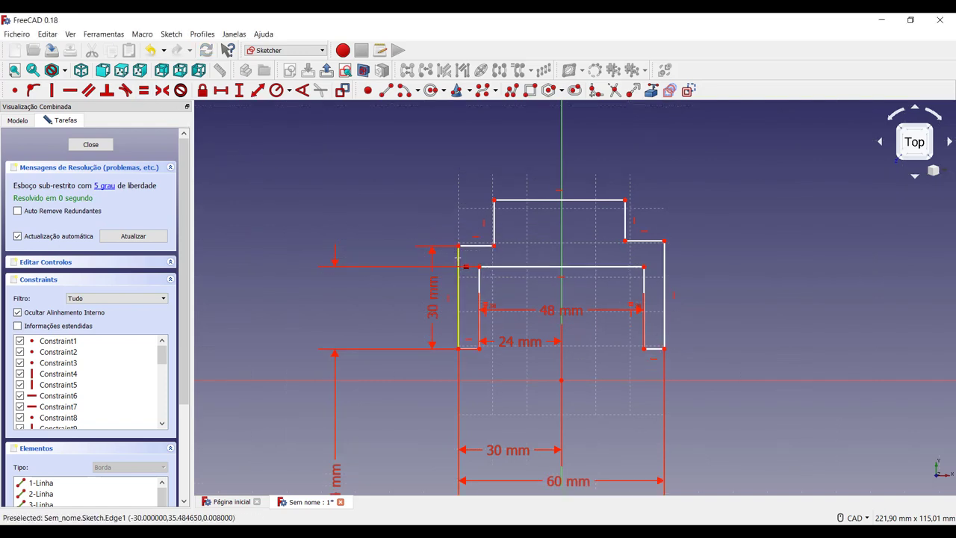
{"action": "left_click", "coordinate": [665, 266]}
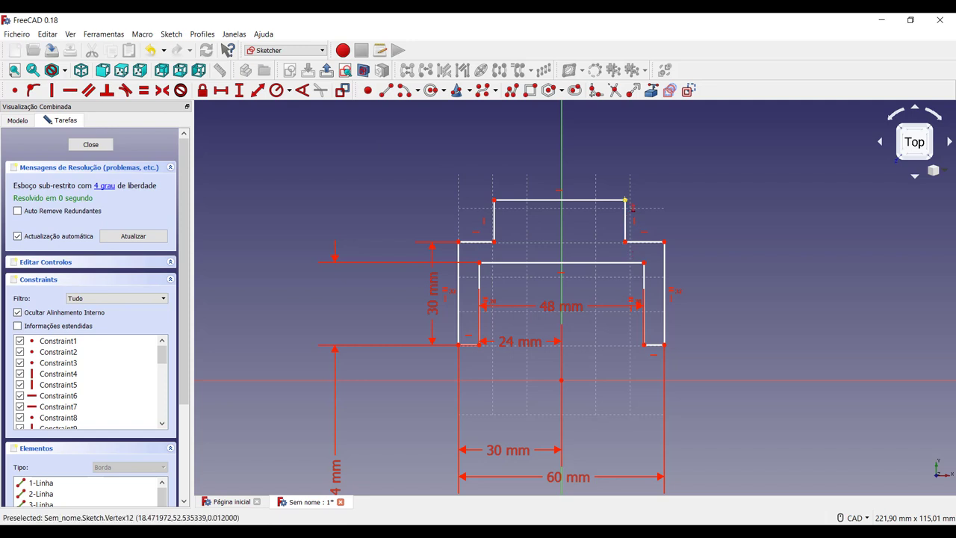
Step: Dimension the step's top corner 35 mm above the origin, base on the horizontal axis, label moved right
{"action": "left_click", "coordinate": [626, 200]}
{"action": "left_click", "coordinate": [562, 380]}
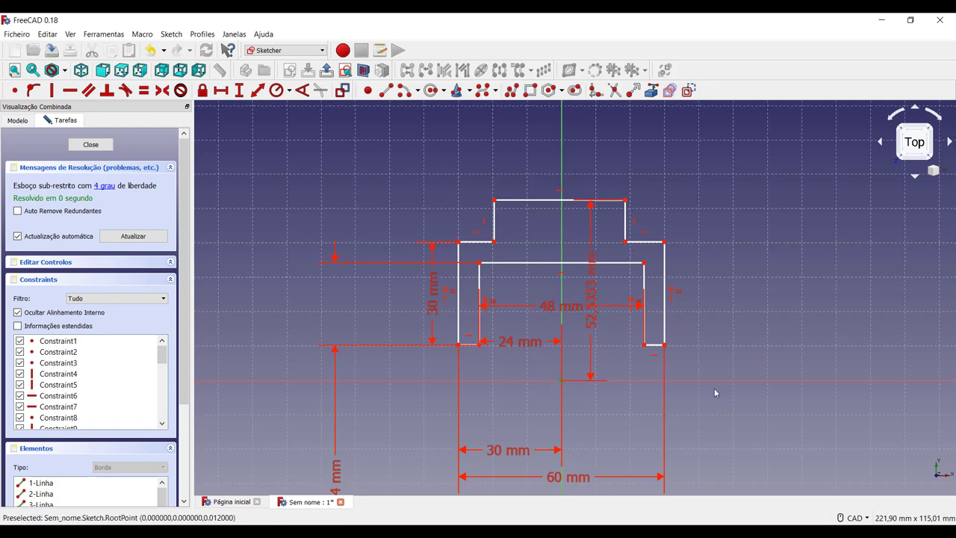
{"action": "type", "text": "35"}
{"action": "key", "text": "Return"}
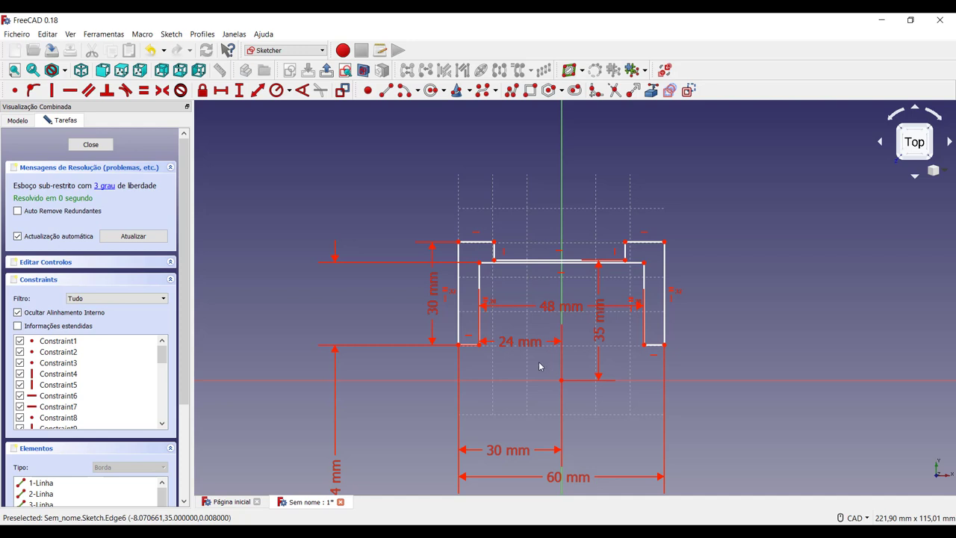
{"action": "mouse_move", "coordinate": [472, 344]}
{"action": "left_mouse_down"}
{"action": "mouse_move", "coordinate": [478, 403]}
{"action": "mouse_move", "coordinate": [481, 383]}
{"action": "left_mouse_up"}
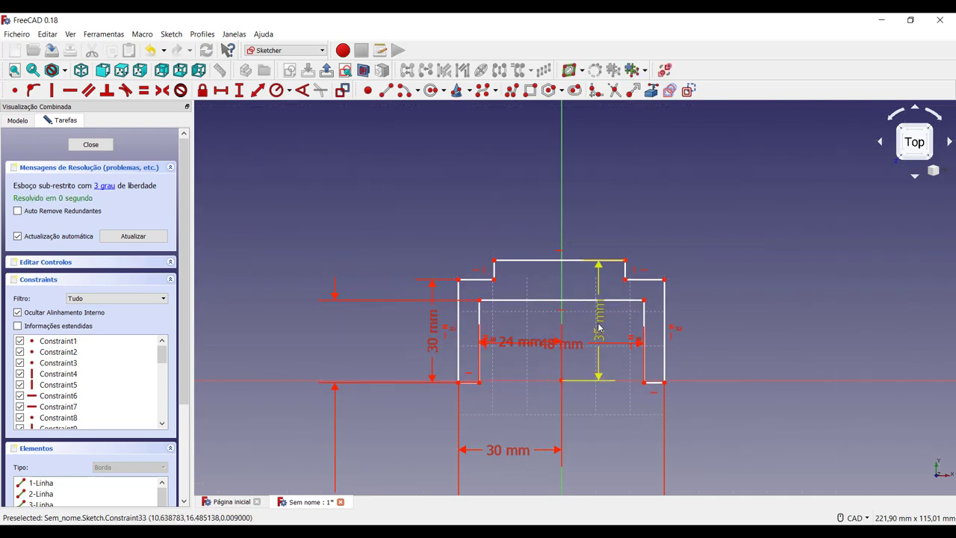
{"action": "left_click_drag", "start_coordinate": [602, 336], "coordinate": [775, 307]}
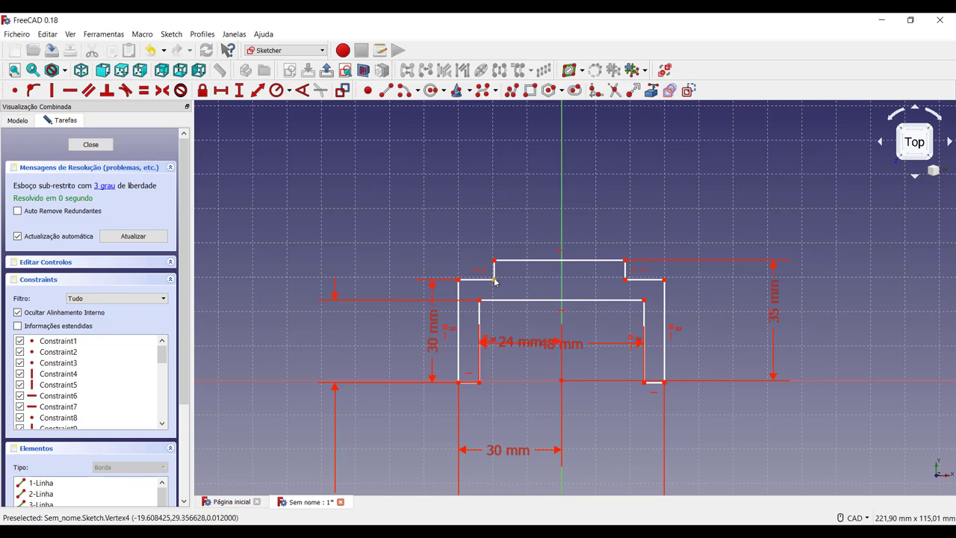
Step: Add horizontal dimensions for a 24 mm step width and an 18 mm left shoulder
{"action": "left_click", "coordinate": [209, 90]}
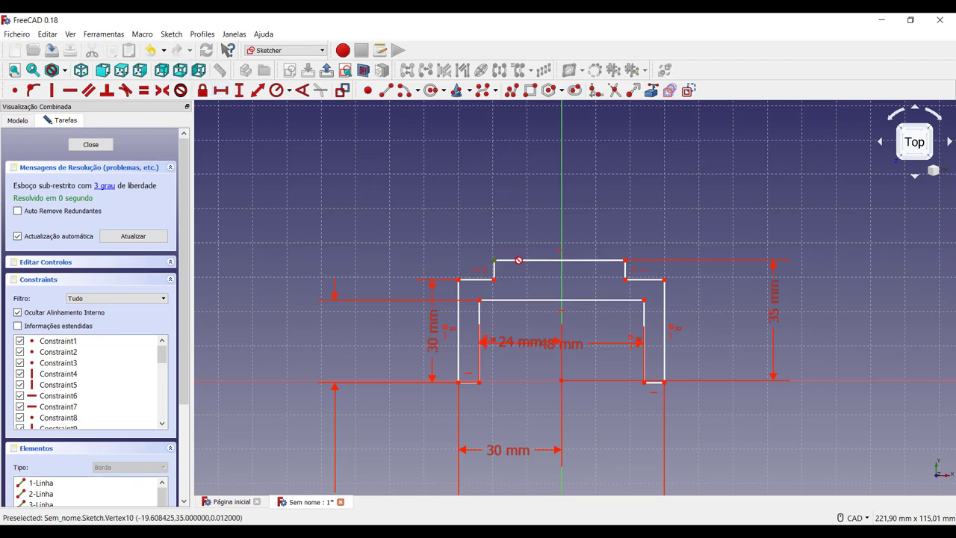
{"action": "left_click", "coordinate": [625, 260]}
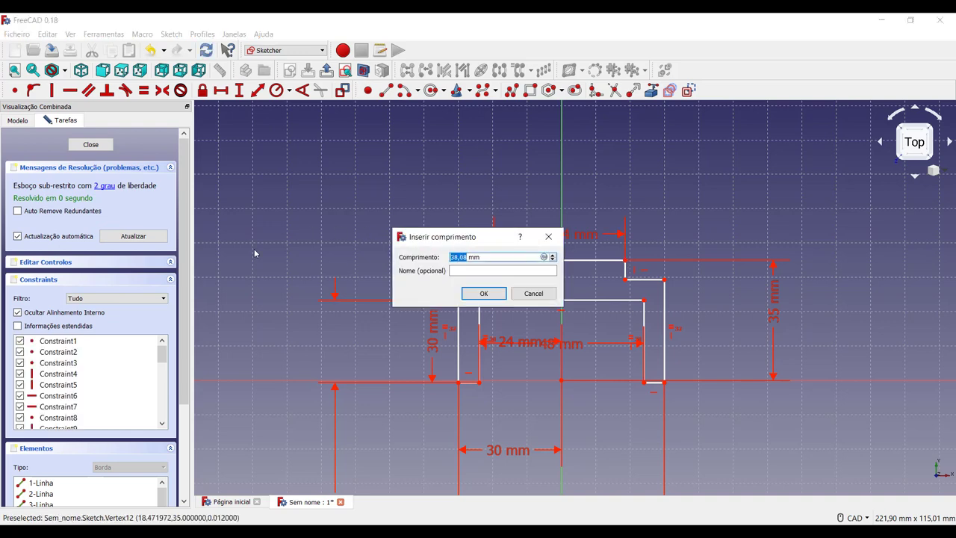
{"action": "type", "text": "24"}
{"action": "key", "text": "Return"}
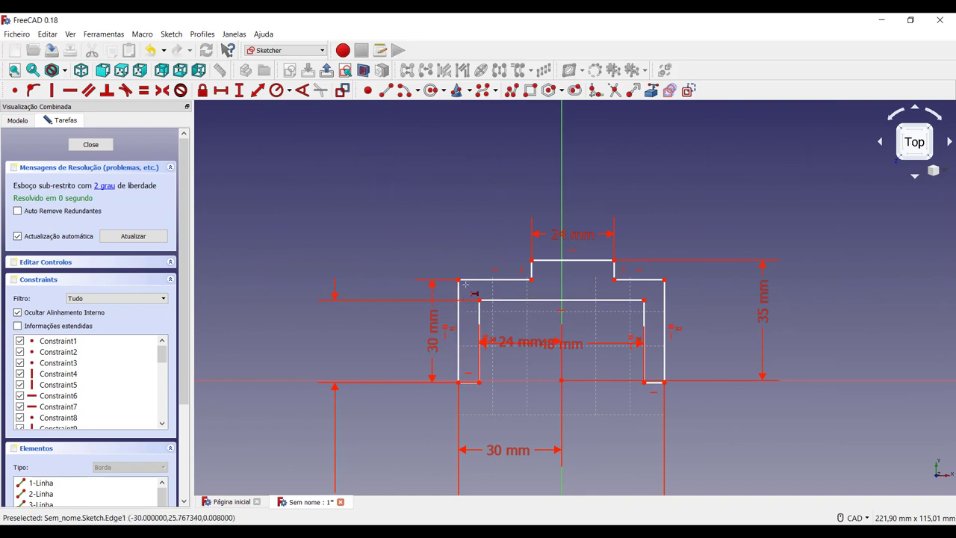
{"action": "left_click", "coordinate": [459, 280]}
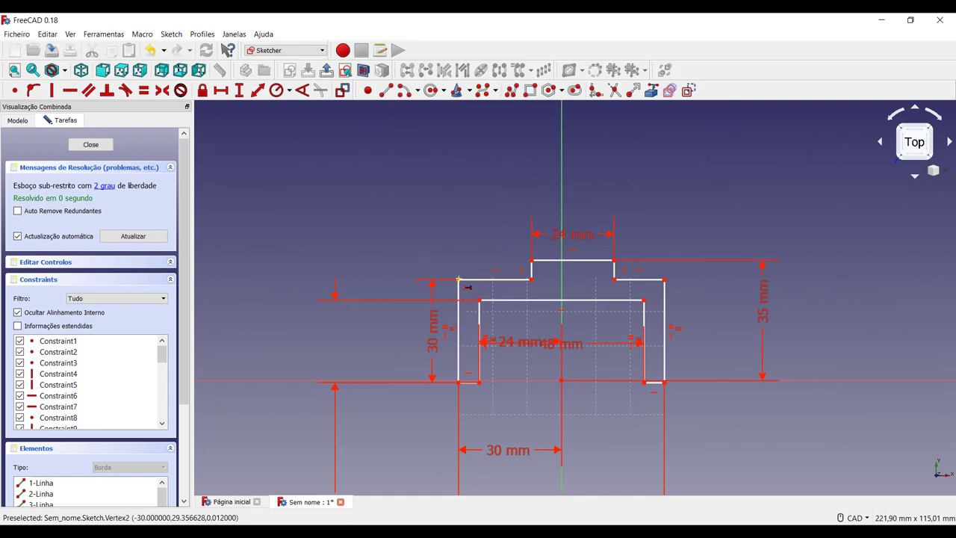
{"action": "left_click", "coordinate": [531, 280]}
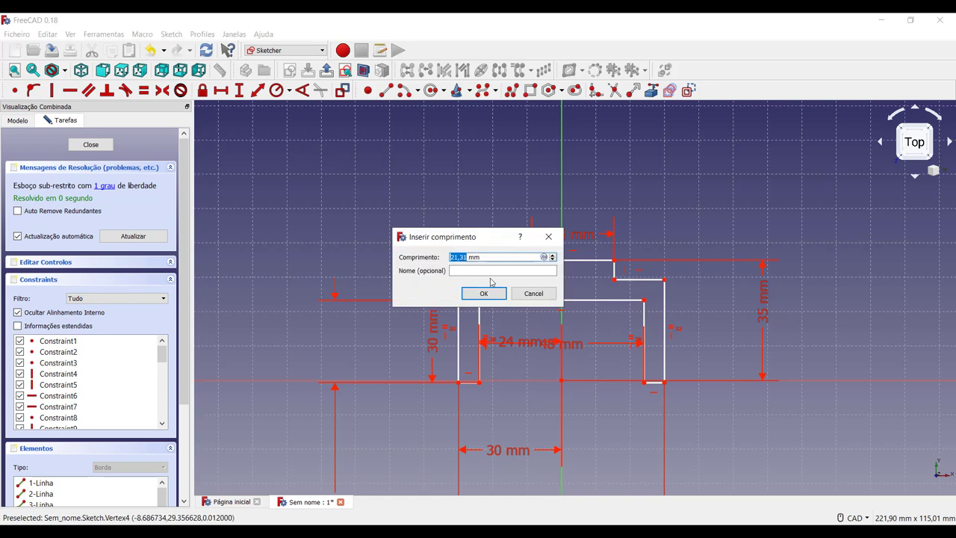
{"action": "type", "text": "1"}
{"action": "key", "text": "Return"}
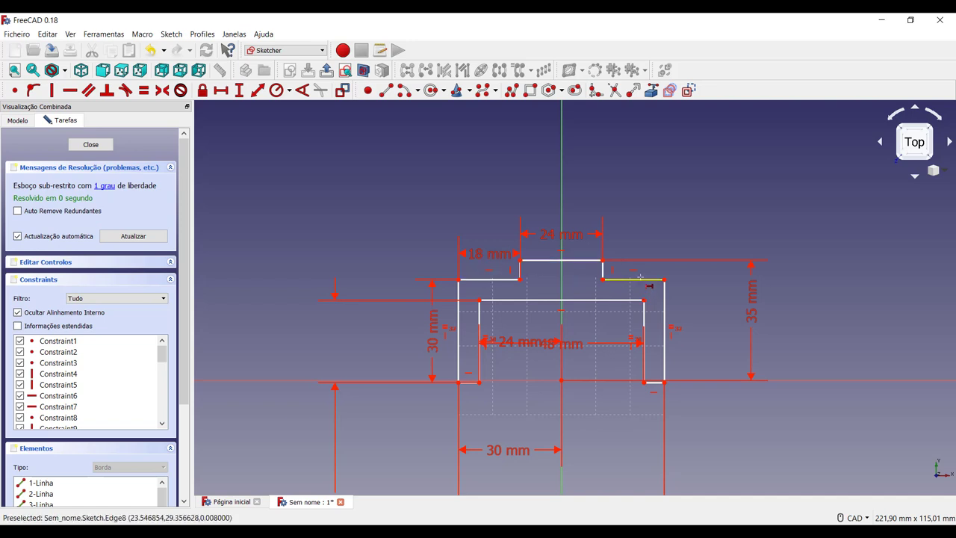
Step: Try making the two shoulder edges equal, then undo the redundant constraint
{"action": "left_click", "coordinate": [142, 93]}
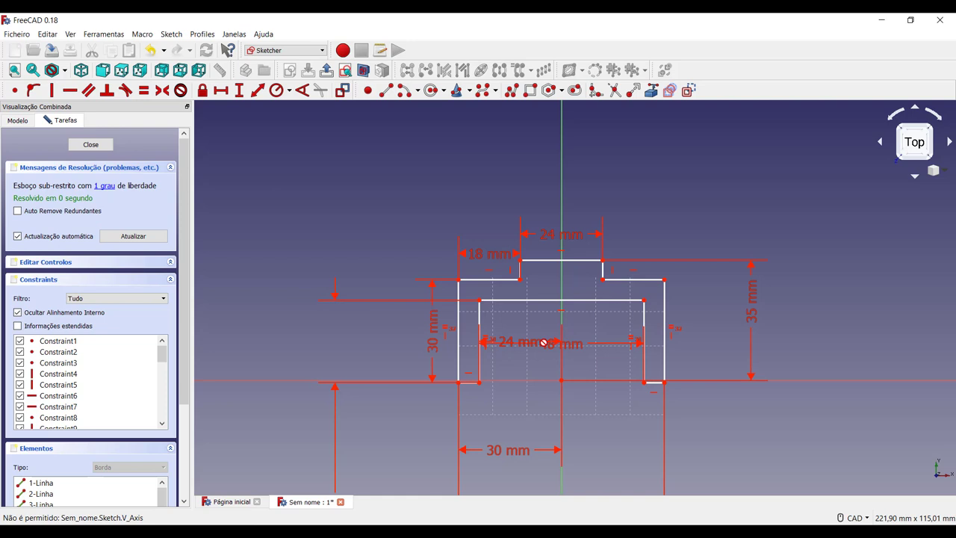
{"action": "left_click", "coordinate": [510, 280]}
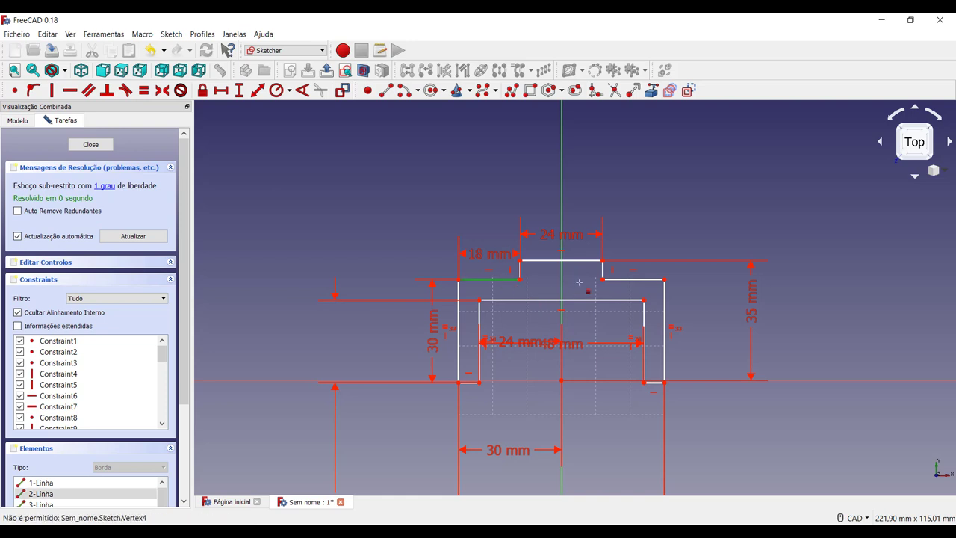
{"action": "left_click", "coordinate": [635, 278]}
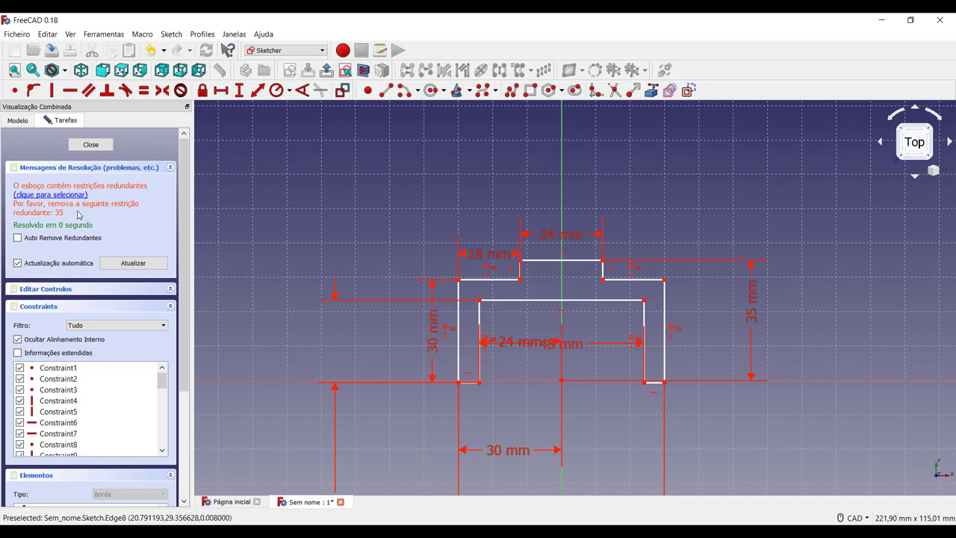
{"action": "key", "text": "ctrl+z"}
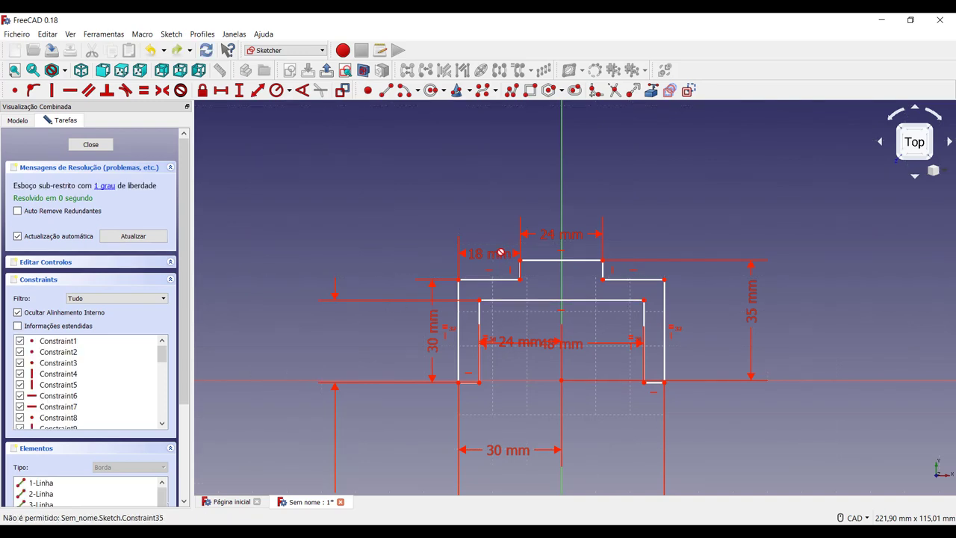
Step: Put the profile's bottom-left corner on the horizontal axis, leaving the sketch fully constrained
{"action": "scroll", "coordinate": [516, 447], "scroll_direction": "down", "scroll_amount": 2}
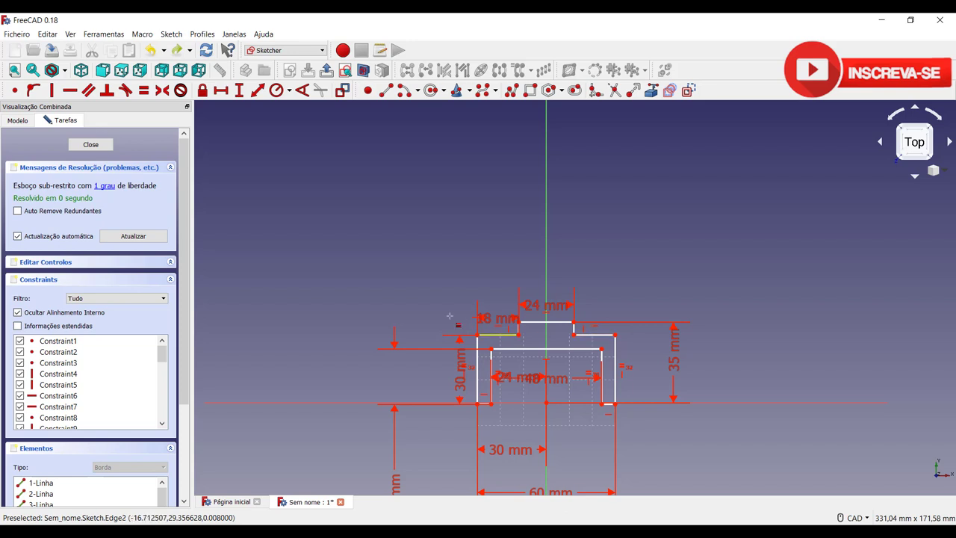
{"action": "left_click_drag", "start_coordinate": [528, 320], "coordinate": [535, 330]}
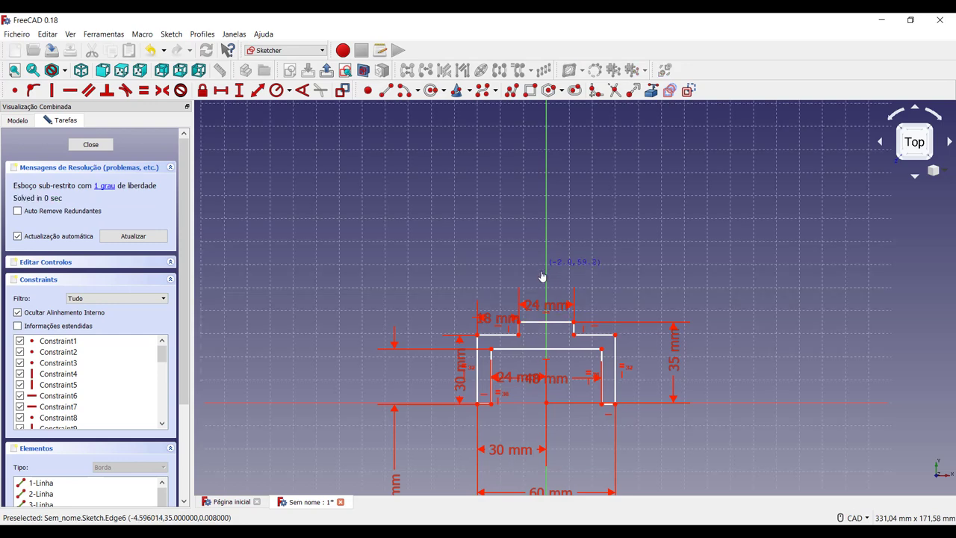
{"action": "mouse_move", "coordinate": [461, 401]}
{"action": "left_mouse_down"}
{"action": "mouse_move", "coordinate": [480, 362]}
{"action": "mouse_move", "coordinate": [489, 394]}
{"action": "mouse_move", "coordinate": [498, 383]}
{"action": "left_mouse_up"}
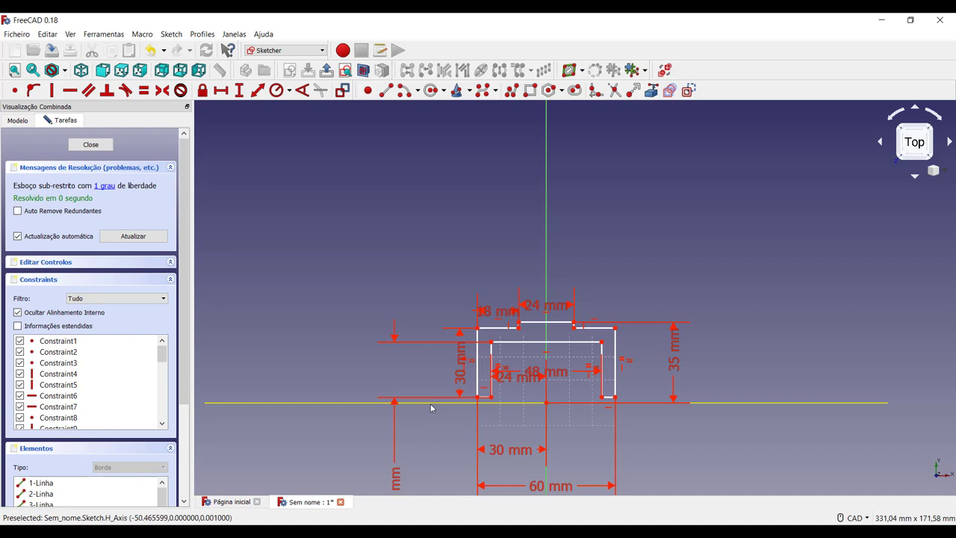
{"action": "middle_click_drag", "start_coordinate": [428, 440], "coordinate": [421, 381]}
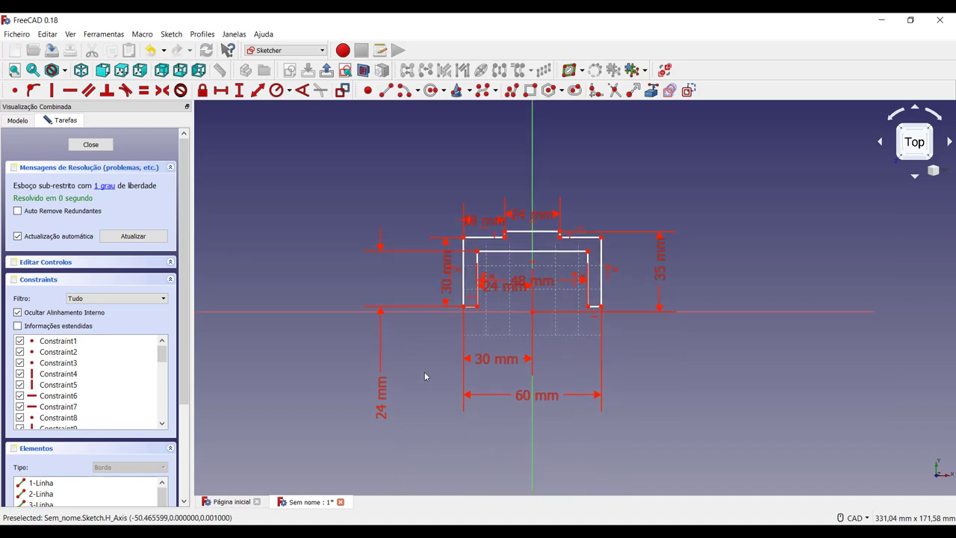
{"action": "left_click", "coordinate": [33, 91]}
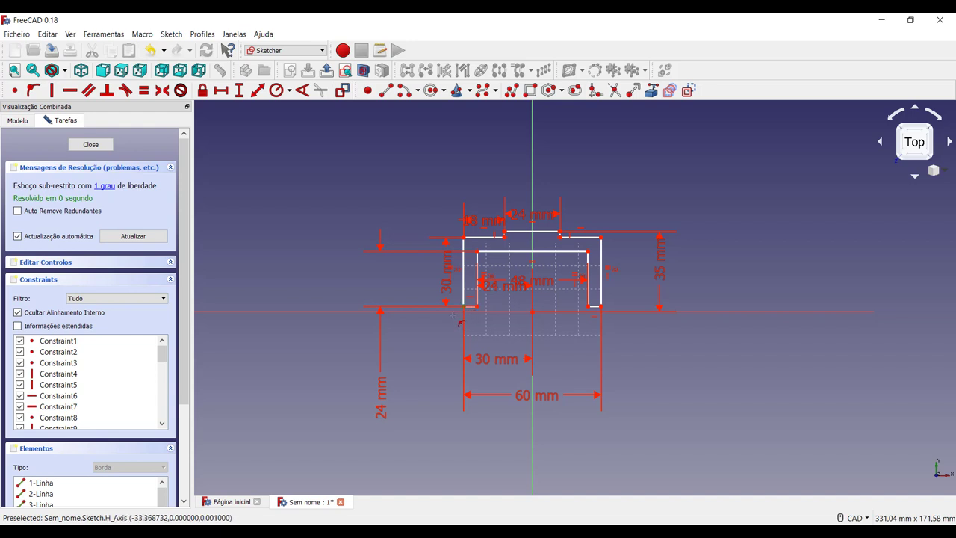
{"action": "left_click", "coordinate": [451, 312]}
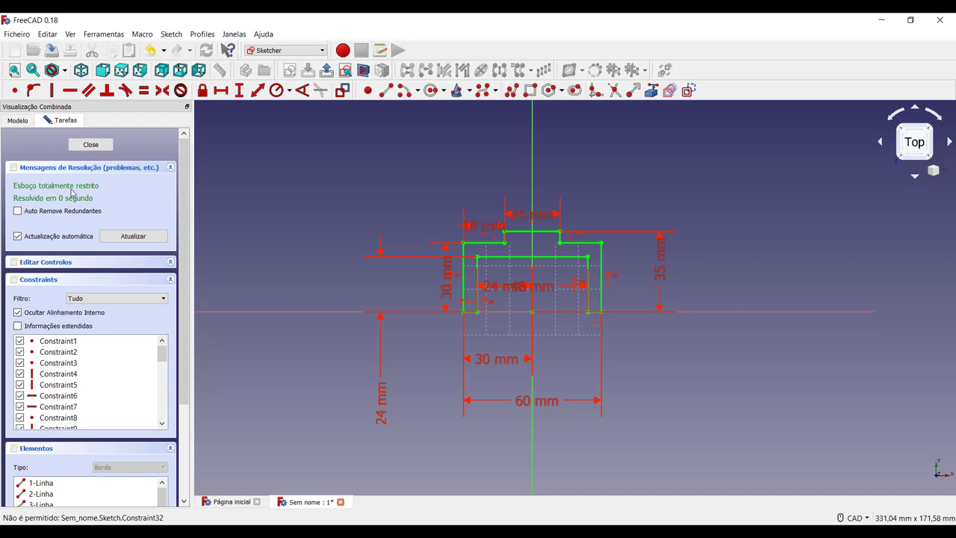
Step: Close the sketch and view the profile from the axonometric angle
{"action": "left_click", "coordinate": [77, 146]}
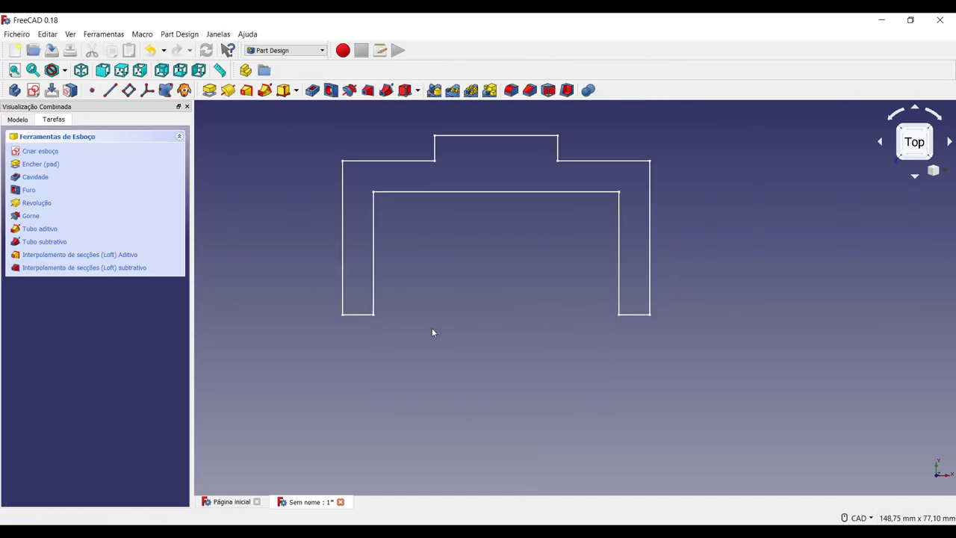
{"action": "scroll", "coordinate": [432, 332], "scroll_direction": "up", "scroll_amount": 2}
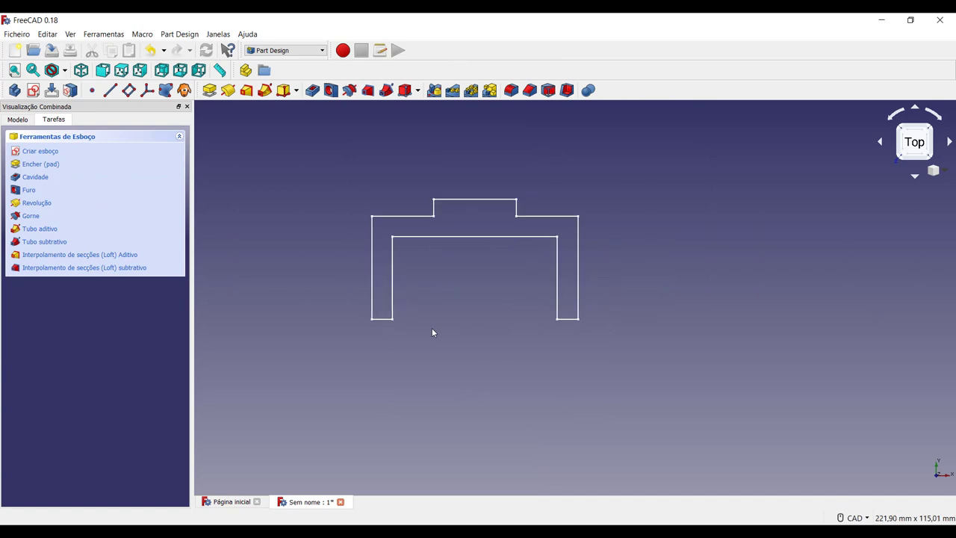
{"action": "left_click", "coordinate": [932, 130]}
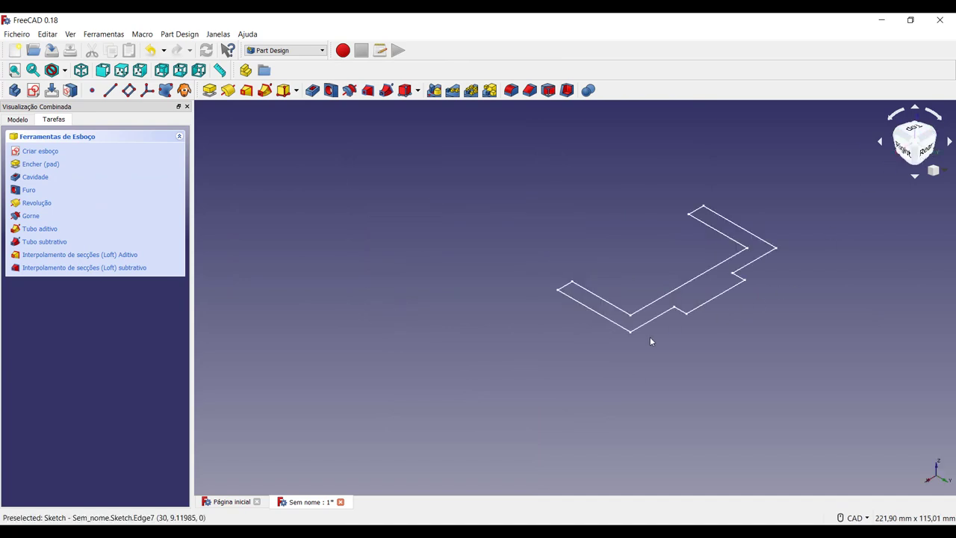
{"action": "middle_click_drag", "start_coordinate": [651, 341], "coordinate": [468, 411]}
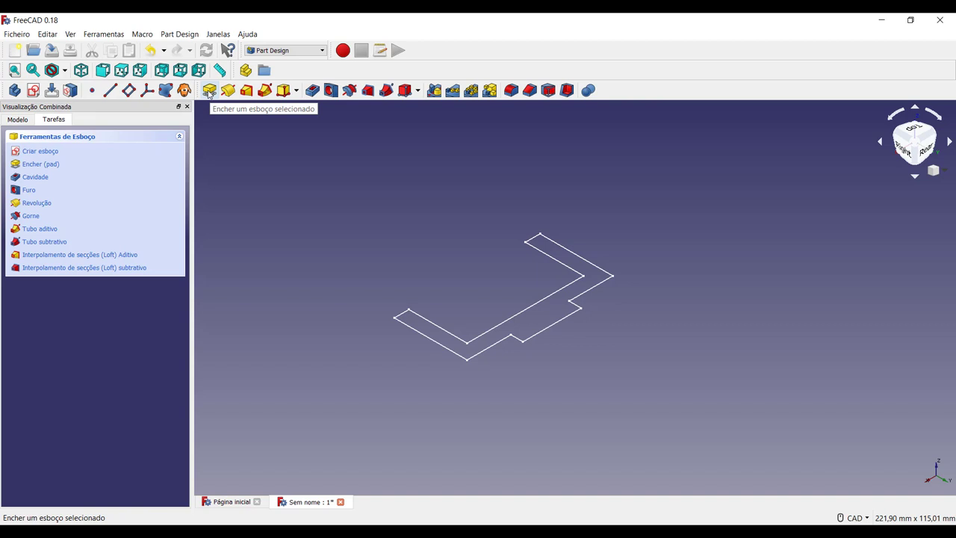
Step: Pad the profile into a solid, setting the pad length
{"action": "left_click", "coordinate": [209, 91]}
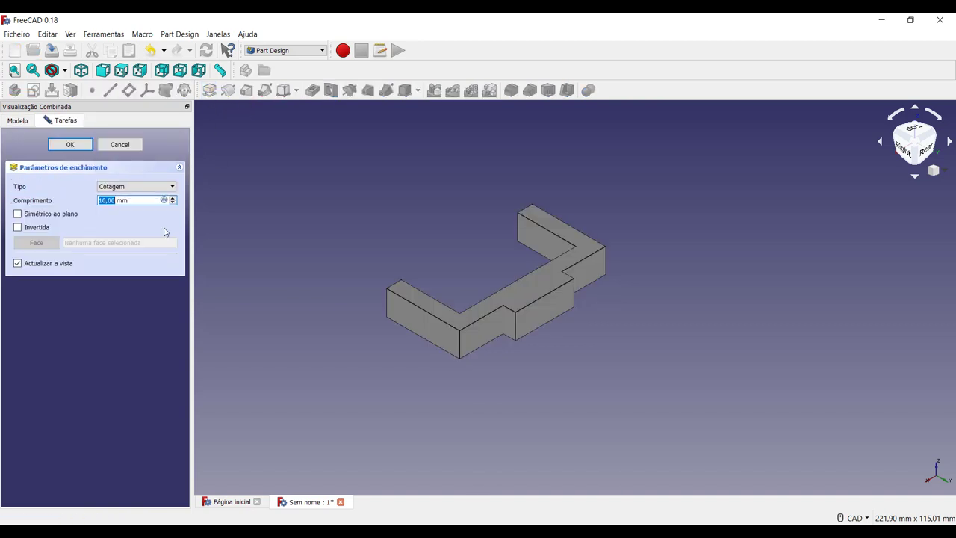
{"action": "type", "text": "30"}
{"action": "key", "text": "Return"}
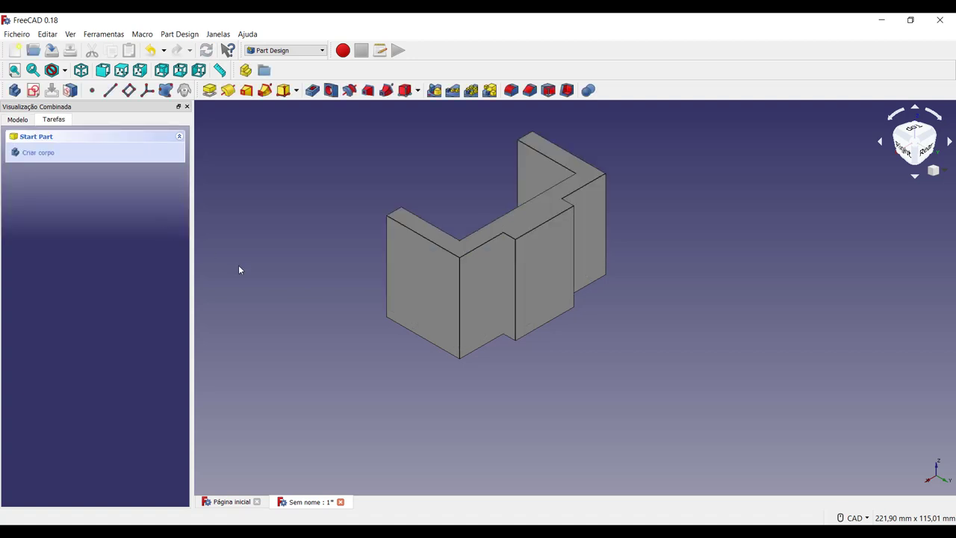
Step: Edit the Pad so it extrudes 36 mm symmetric to the sketch plane
{"action": "left_click", "coordinate": [18, 120]}
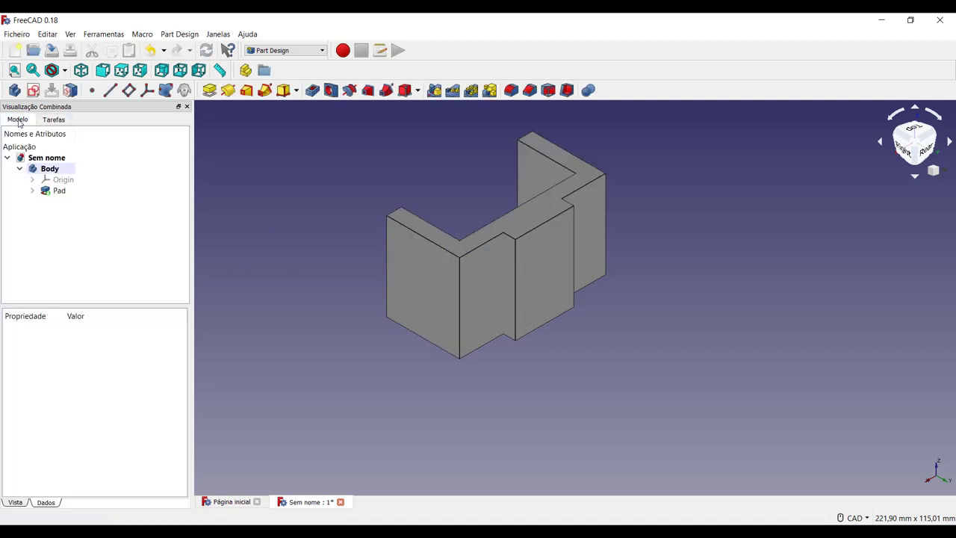
{"action": "left_click", "coordinate": [32, 193]}
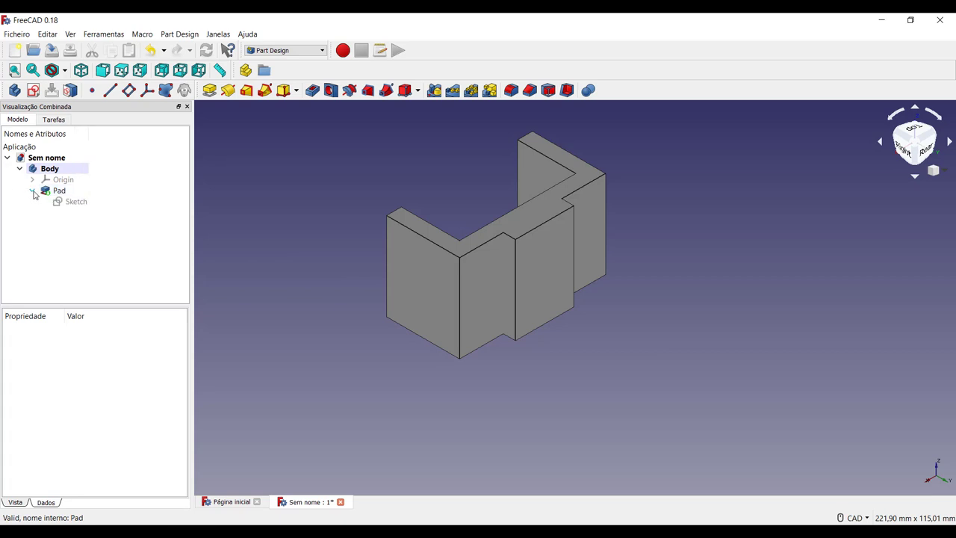
{"action": "left_click", "coordinate": [32, 193]}
{"action": "double_click", "coordinate": [60, 192]}
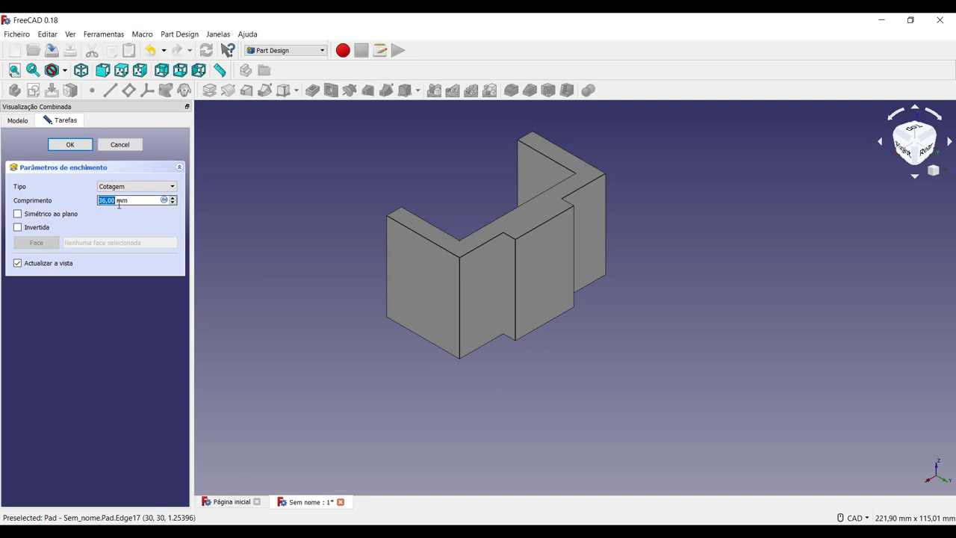
{"action": "left_click", "coordinate": [18, 214]}
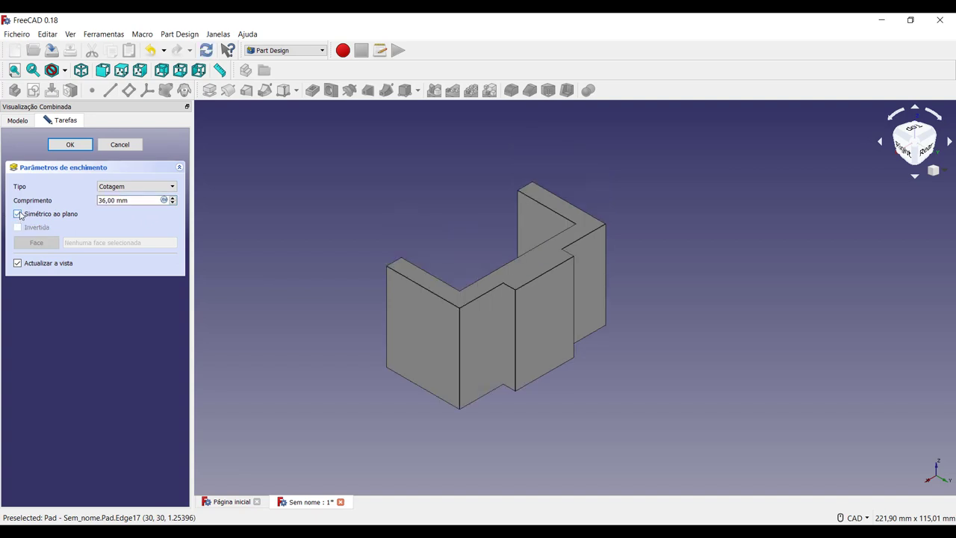
{"action": "left_click", "coordinate": [70, 146]}
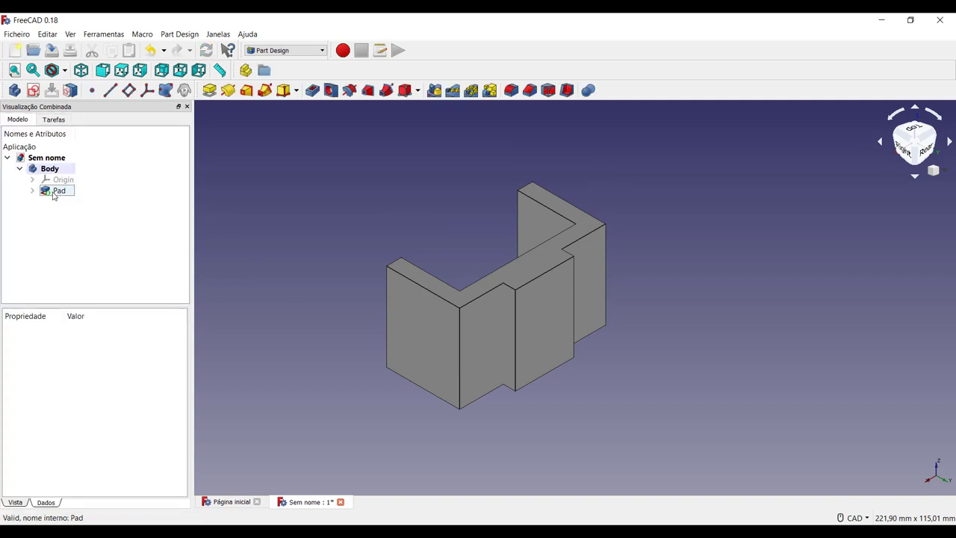
Step: Review the Pad's sketch from the tree, then select the solid's left end face
{"action": "left_click", "coordinate": [32, 190]}
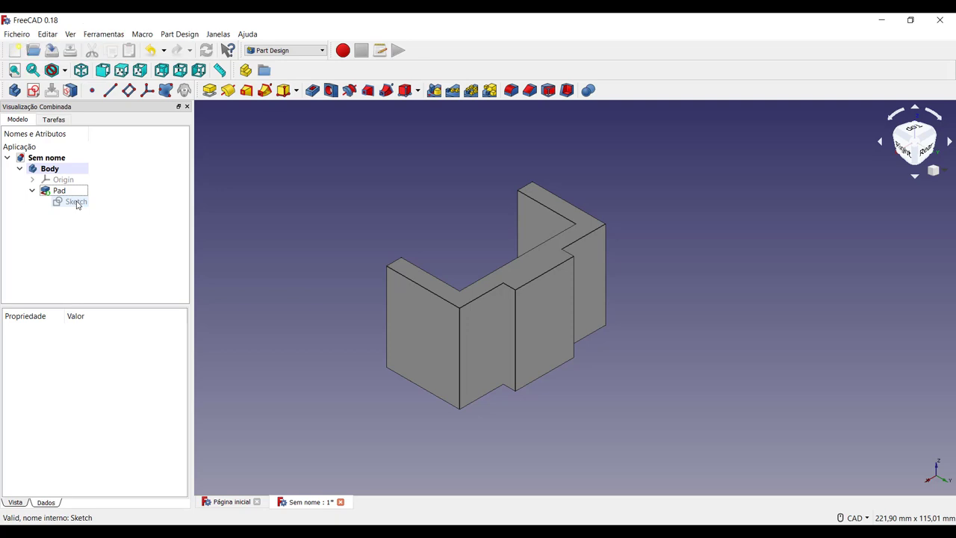
{"action": "double_click", "coordinate": [76, 202]}
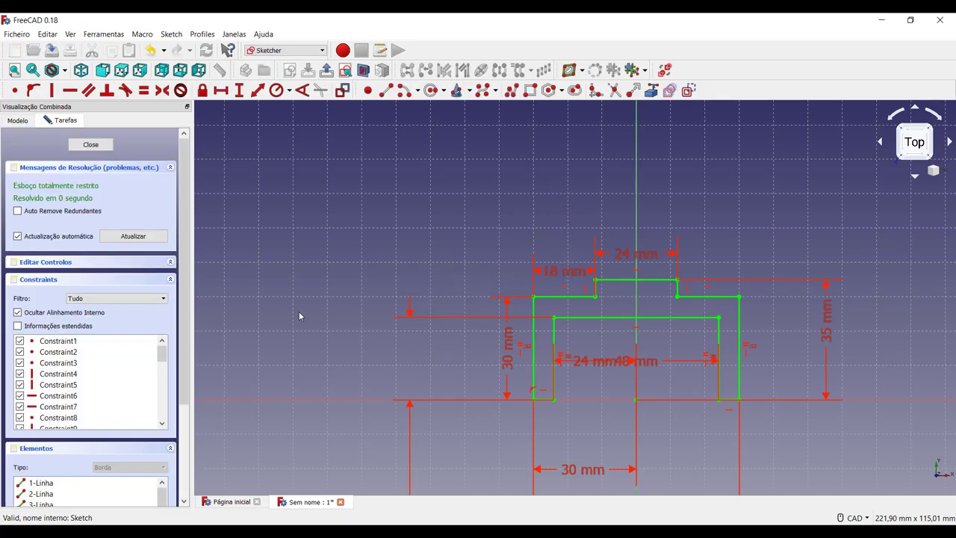
{"action": "left_click", "coordinate": [90, 145]}
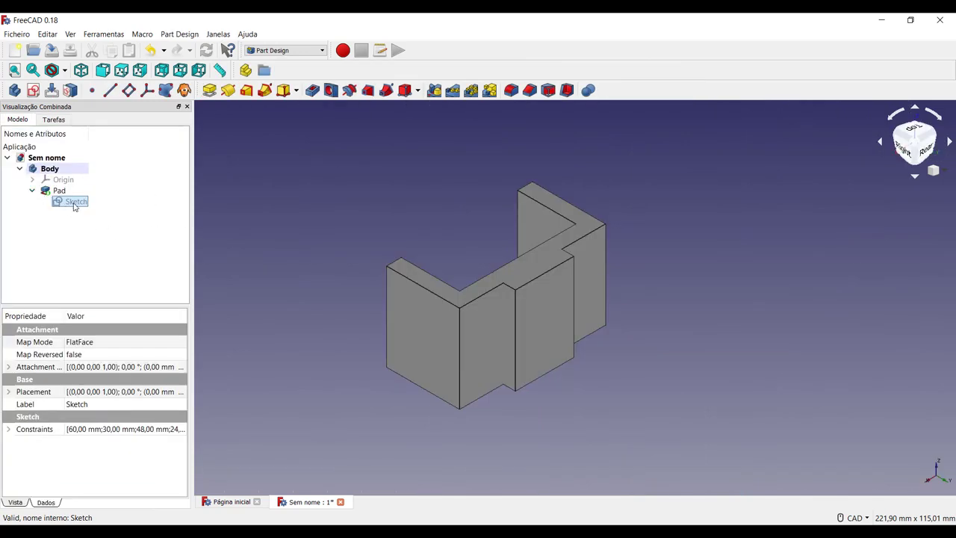
{"action": "left_click", "coordinate": [423, 360]}
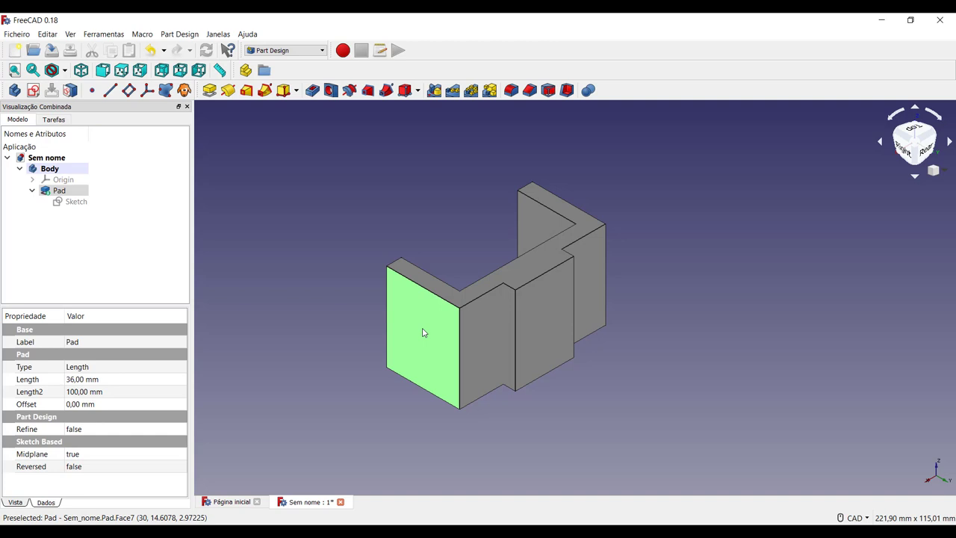
Step: Create a new sketch on the left end face and draw a vertical slot, top to bottom
{"action": "left_click", "coordinate": [33, 90]}
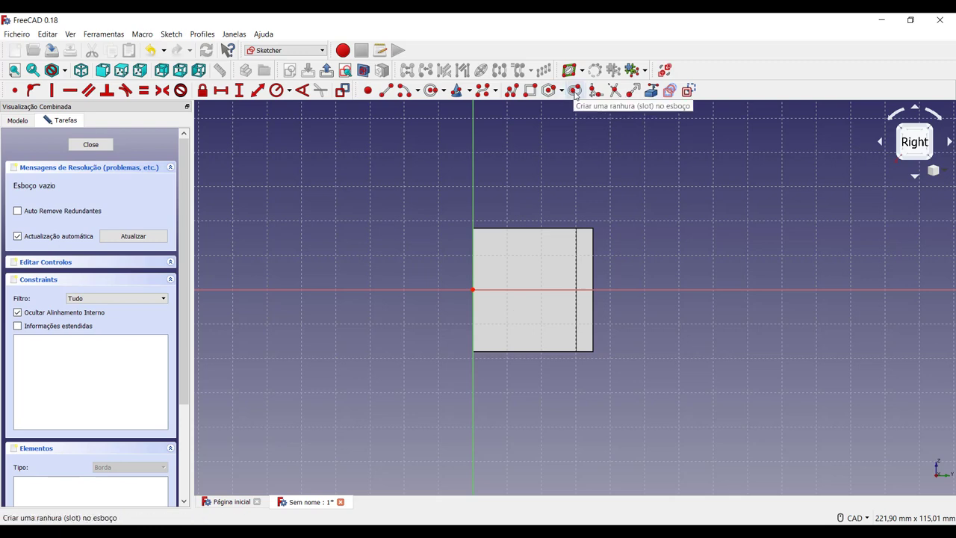
{"action": "left_click", "coordinate": [575, 91]}
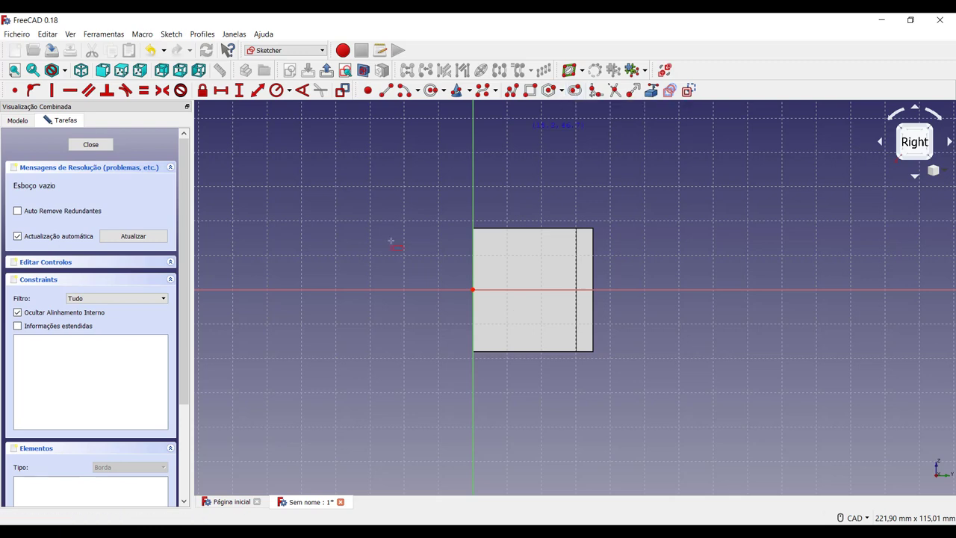
{"action": "left_click", "coordinate": [349, 239]}
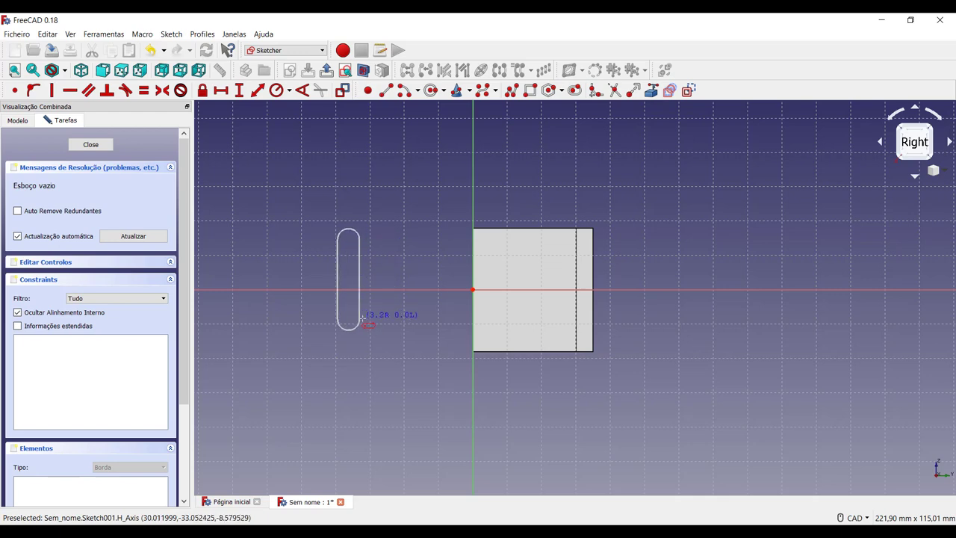
{"action": "left_click", "coordinate": [360, 321]}
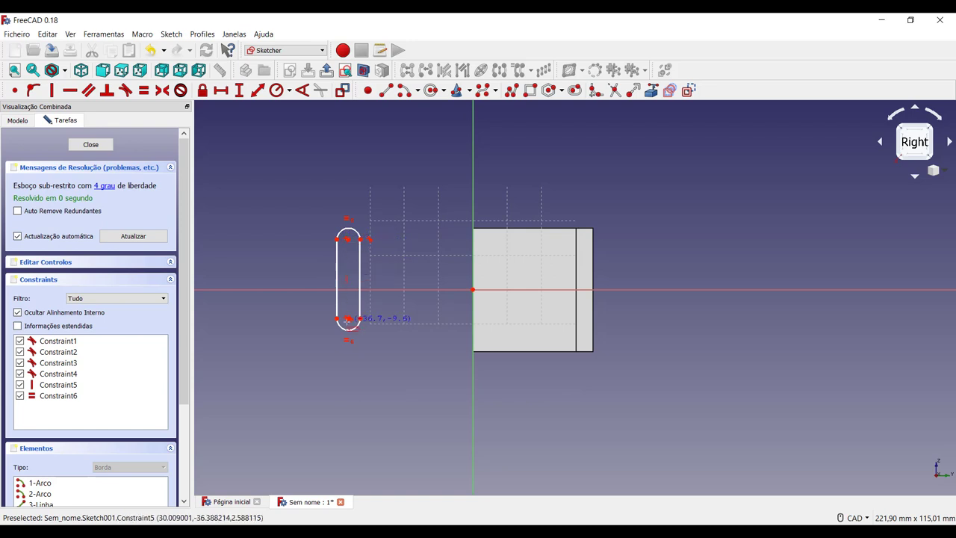
{"action": "scroll", "coordinate": [346, 319], "scroll_direction": "up", "scroll_amount": 5}
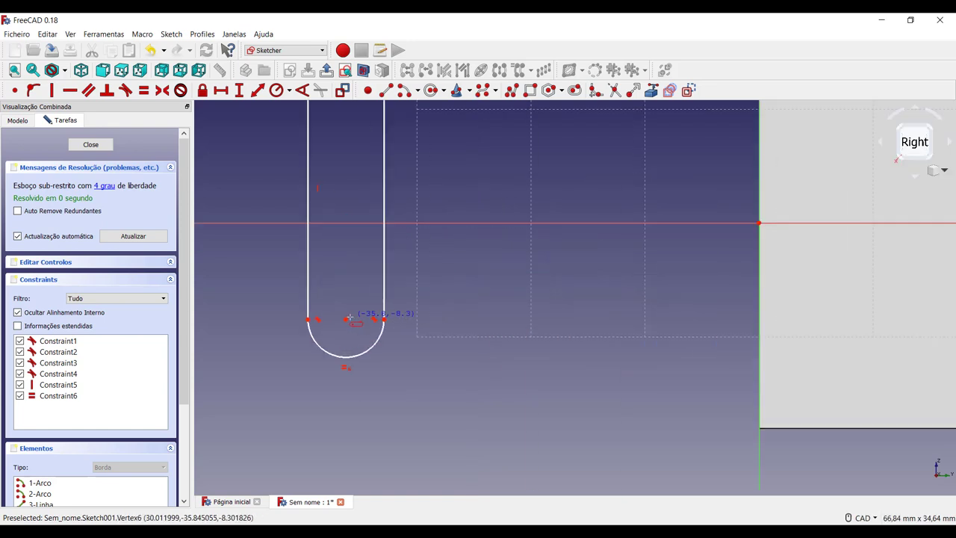
{"action": "scroll", "coordinate": [548, 319], "scroll_direction": "down", "scroll_amount": 5}
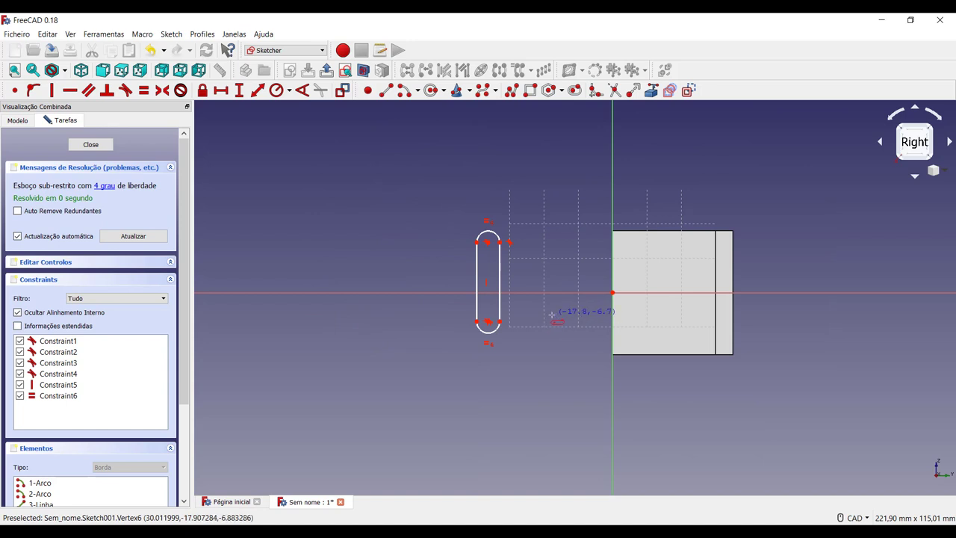
{"action": "scroll", "coordinate": [548, 319], "scroll_direction": "up", "scroll_amount": 2}
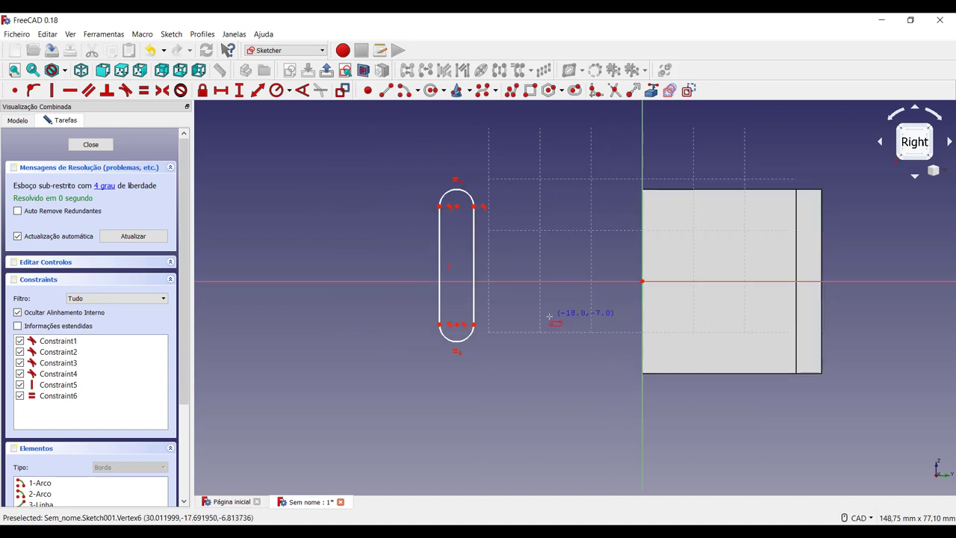
Step: Dimension the slot 18 mm long and 8 mm wide, moving both labels clear of it
{"action": "left_click", "coordinate": [239, 91]}
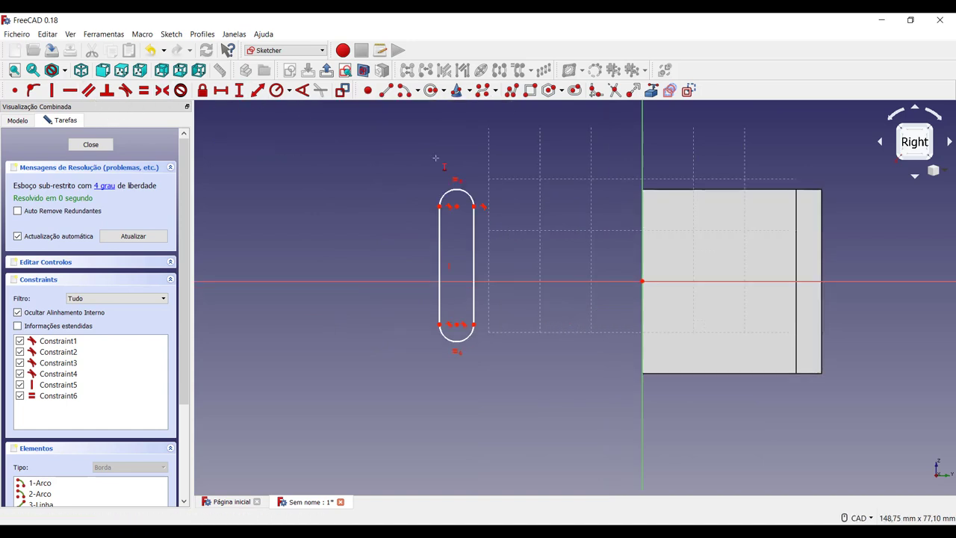
{"action": "left_click", "coordinate": [457, 206]}
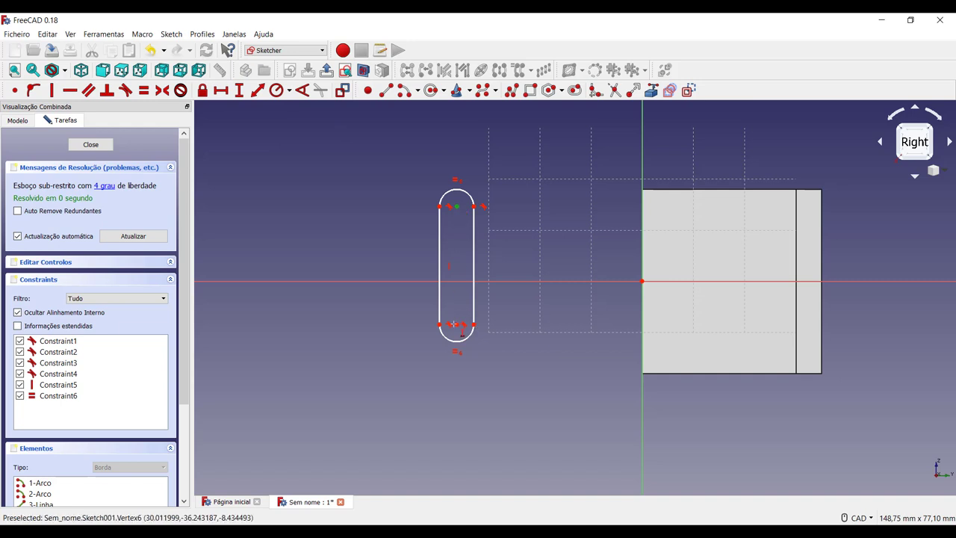
{"action": "left_click", "coordinate": [456, 324]}
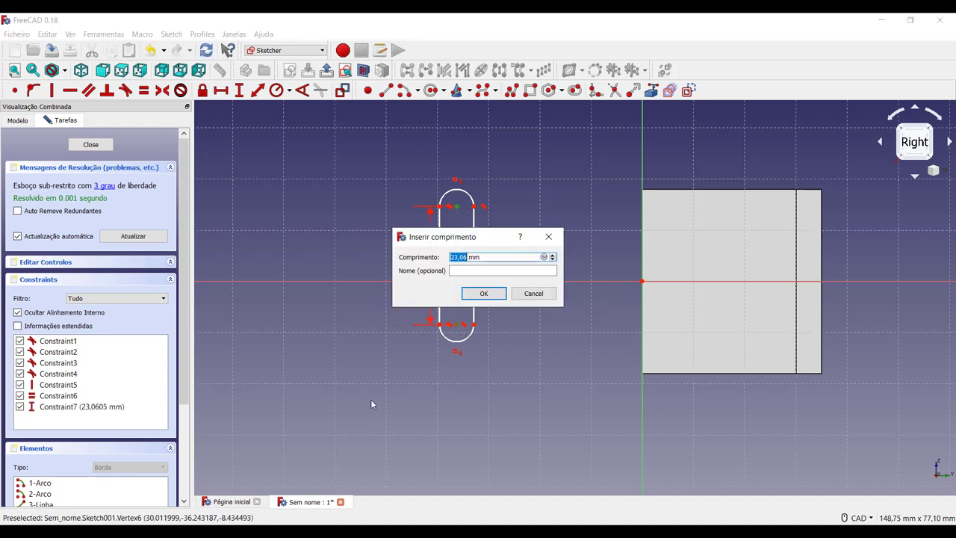
{"action": "type", "text": "18"}
{"action": "key", "text": "Return"}
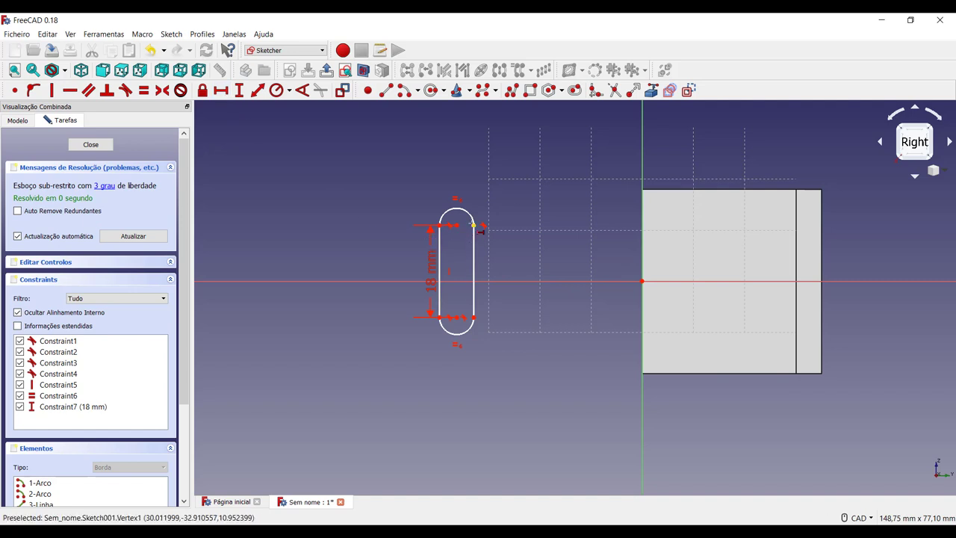
{"action": "left_click", "coordinate": [473, 224]}
{"action": "left_click", "coordinate": [440, 224]}
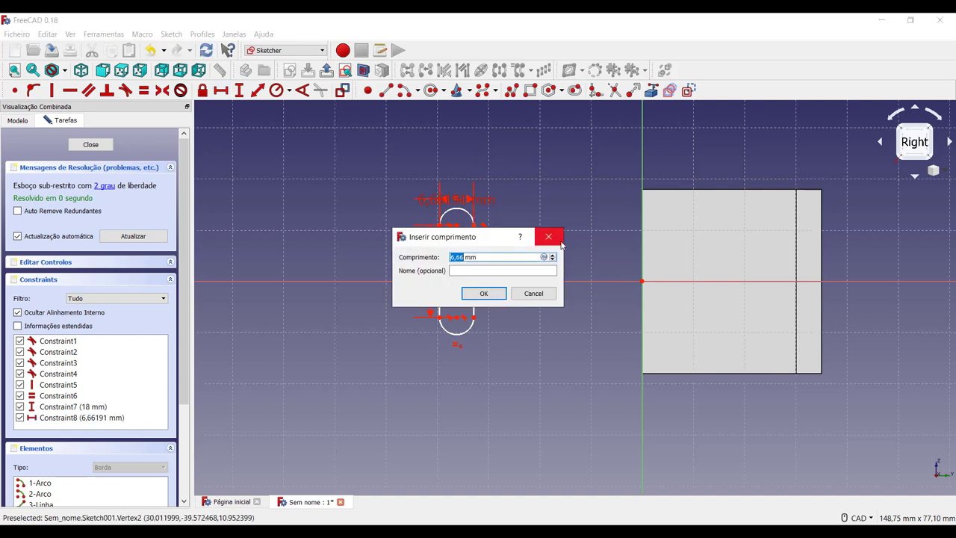
{"action": "type", "text": "8"}
{"action": "key", "text": "Return"}
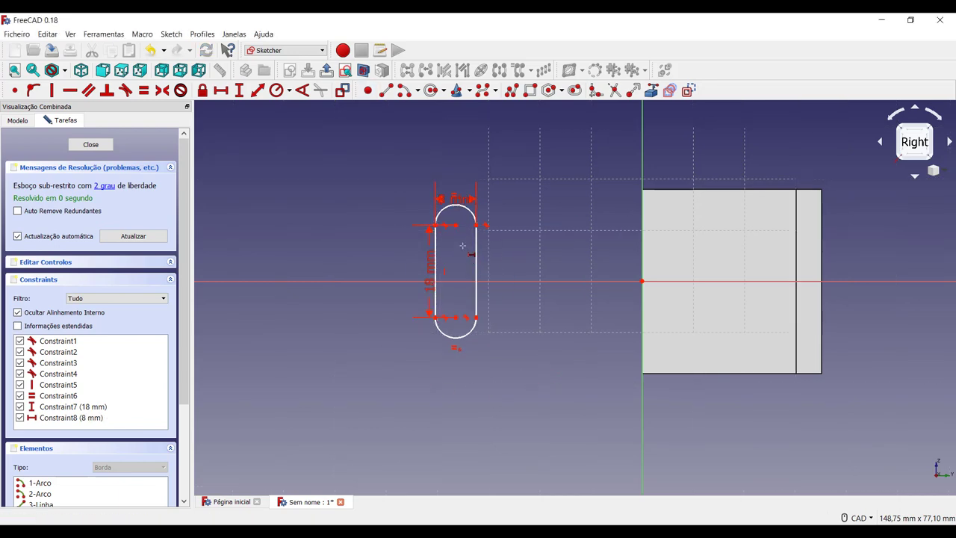
{"action": "left_click_drag", "start_coordinate": [457, 198], "coordinate": [527, 161]}
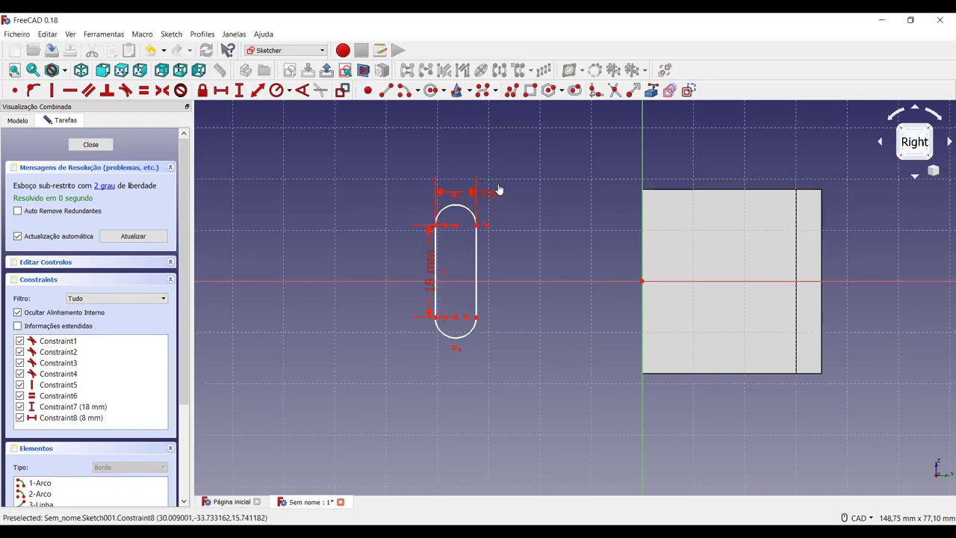
{"action": "left_click_drag", "start_coordinate": [431, 275], "coordinate": [377, 293]}
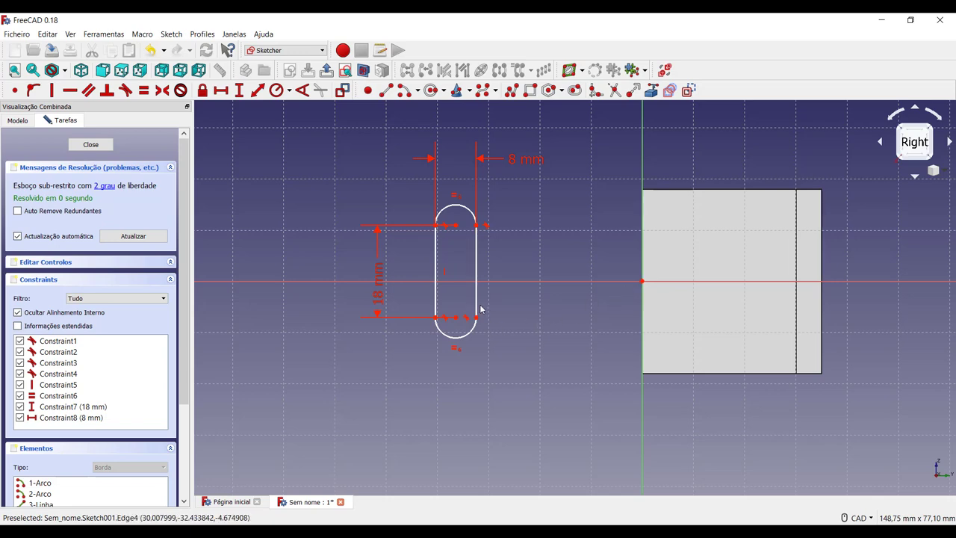
Step: Move the slot onto the end face near its left edge, then select its top point and the origin
{"action": "left_click_drag", "start_coordinate": [476, 309], "coordinate": [743, 323]}
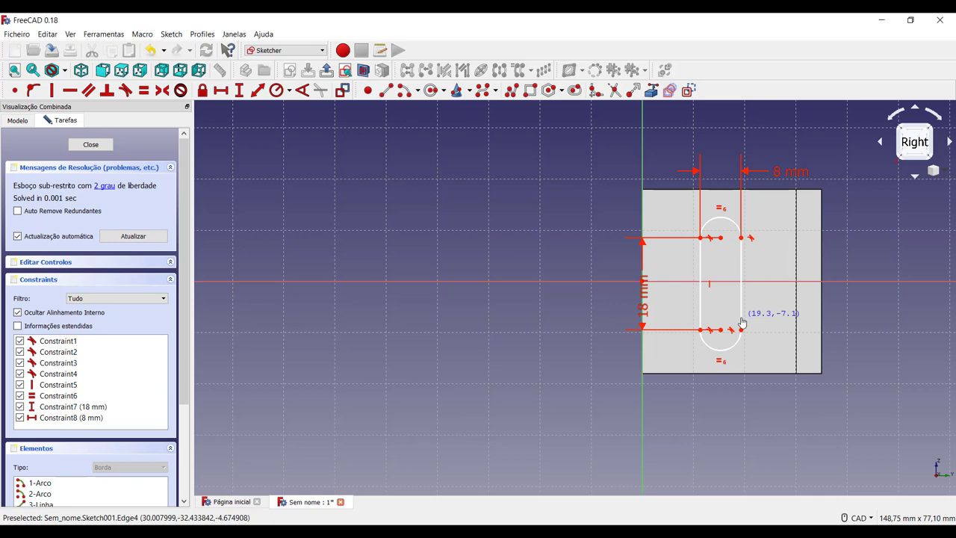
{"action": "left_click_drag", "start_coordinate": [743, 323], "coordinate": [744, 319]}
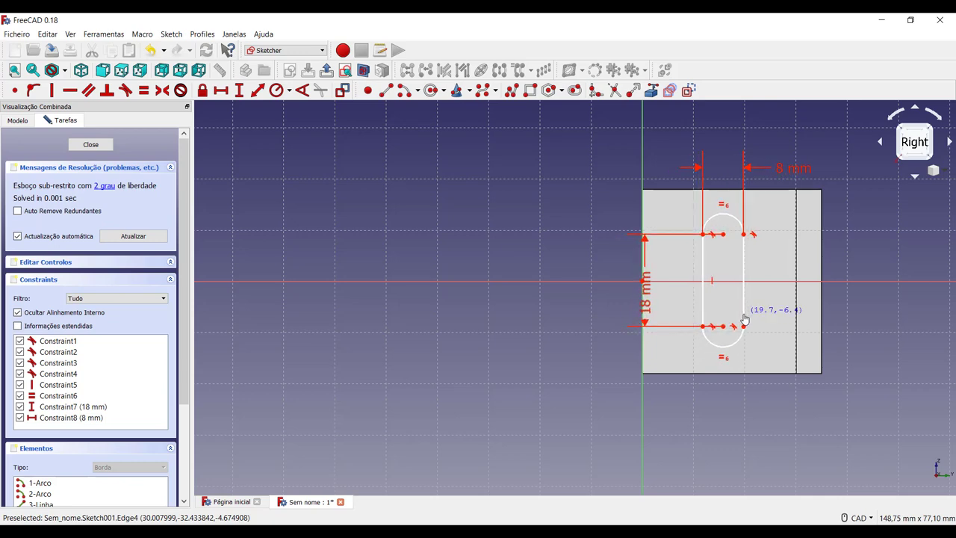
{"action": "left_click_drag", "start_coordinate": [745, 320], "coordinate": [737, 316]}
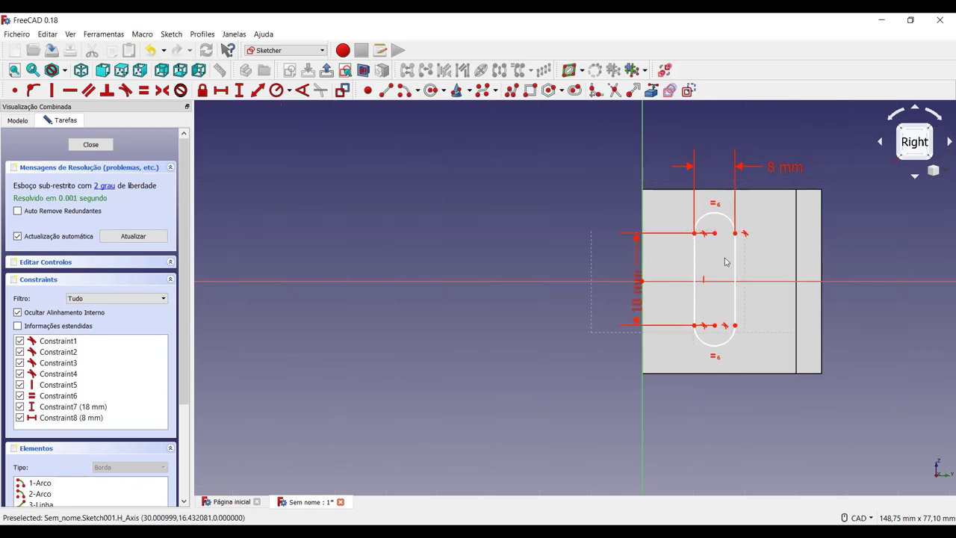
{"action": "left_click", "coordinate": [716, 235]}
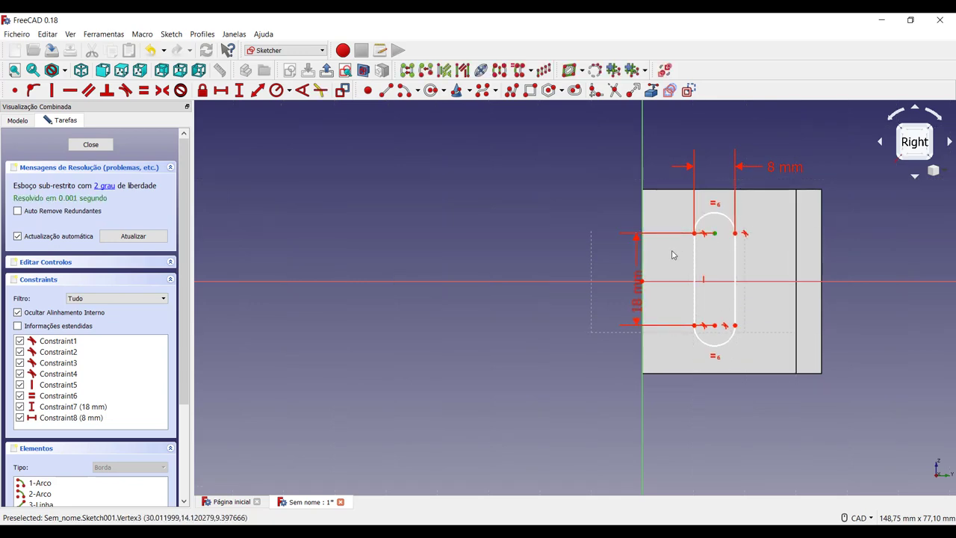
{"action": "left_click", "coordinate": [642, 282]}
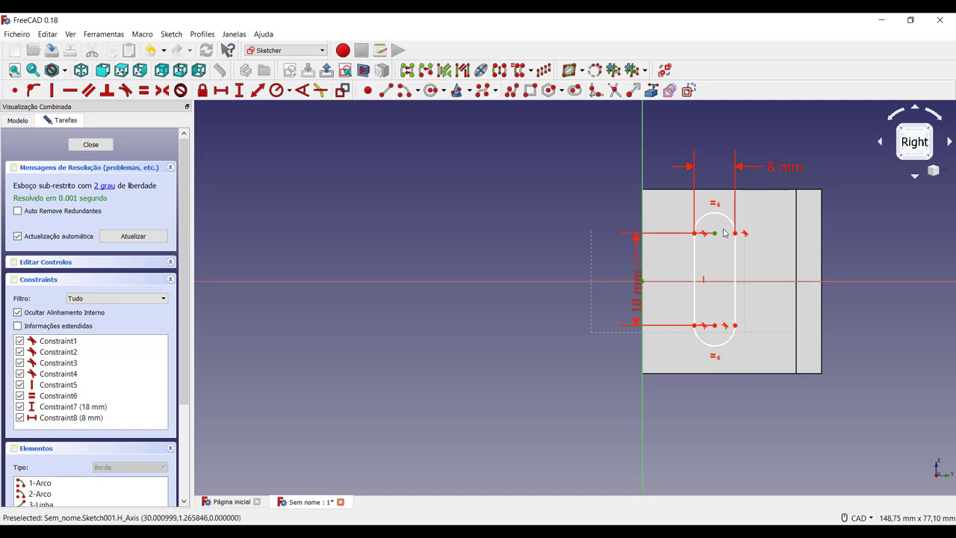
Step: Locate the slot with a 10 mm horizontal and a 9 mm vertical distance from the sketch origin
{"action": "left_click", "coordinate": [221, 90]}
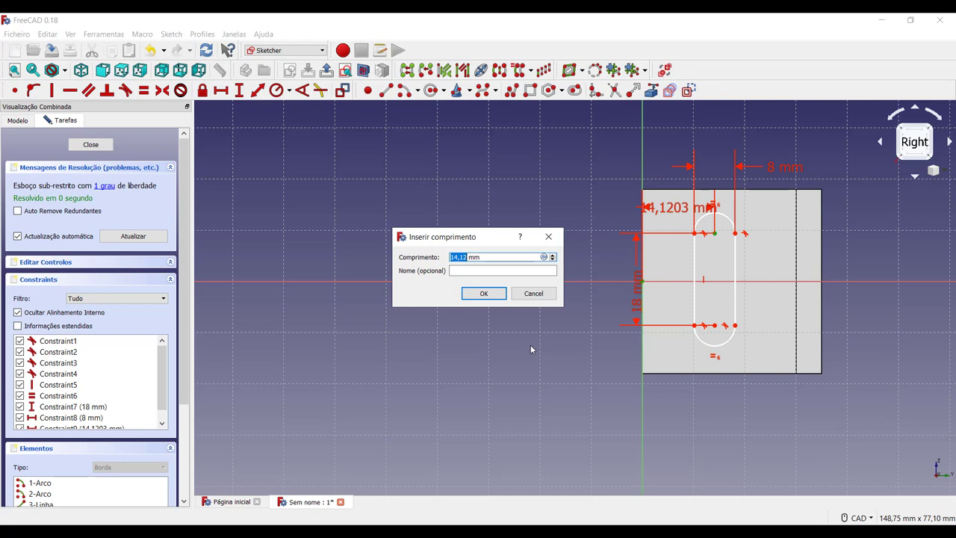
{"action": "type", "text": "10"}
{"action": "key", "text": "Return"}
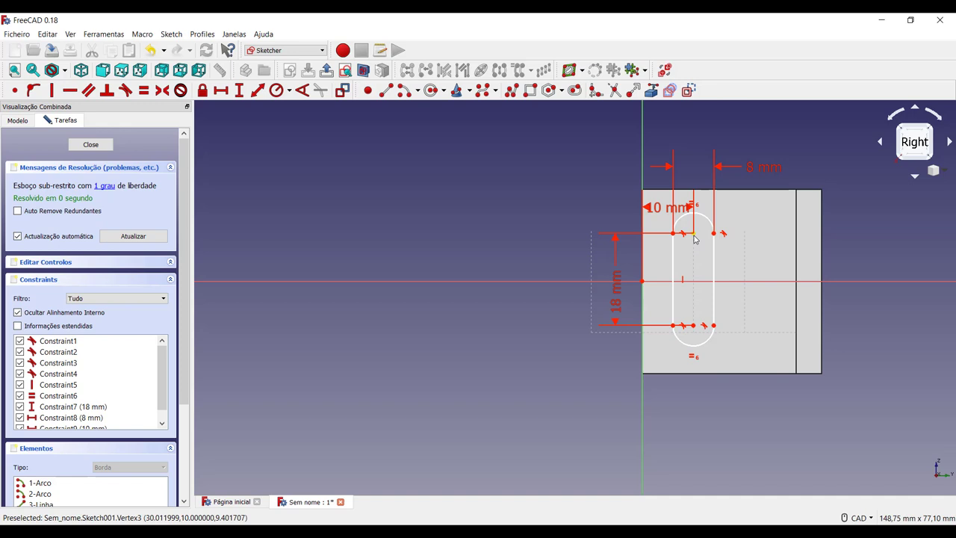
{"action": "left_click", "coordinate": [239, 90]}
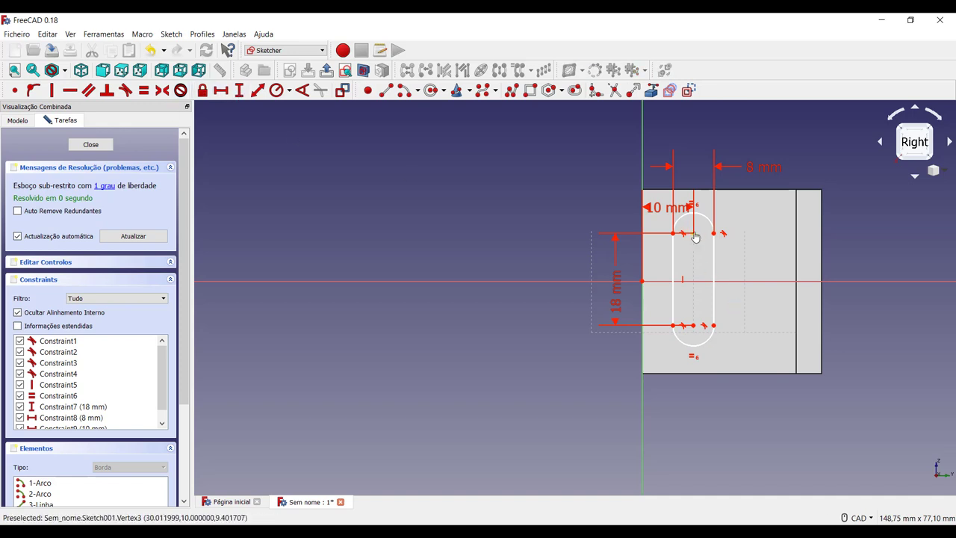
{"action": "left_click", "coordinate": [695, 237]}
{"action": "left_click", "coordinate": [644, 281]}
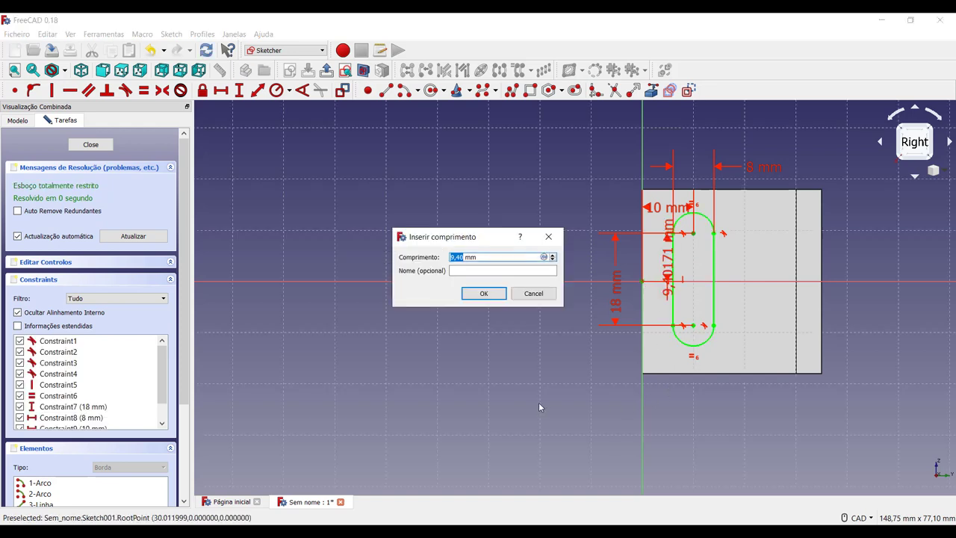
{"action": "type", "text": "9"}
{"action": "key", "text": "Return"}
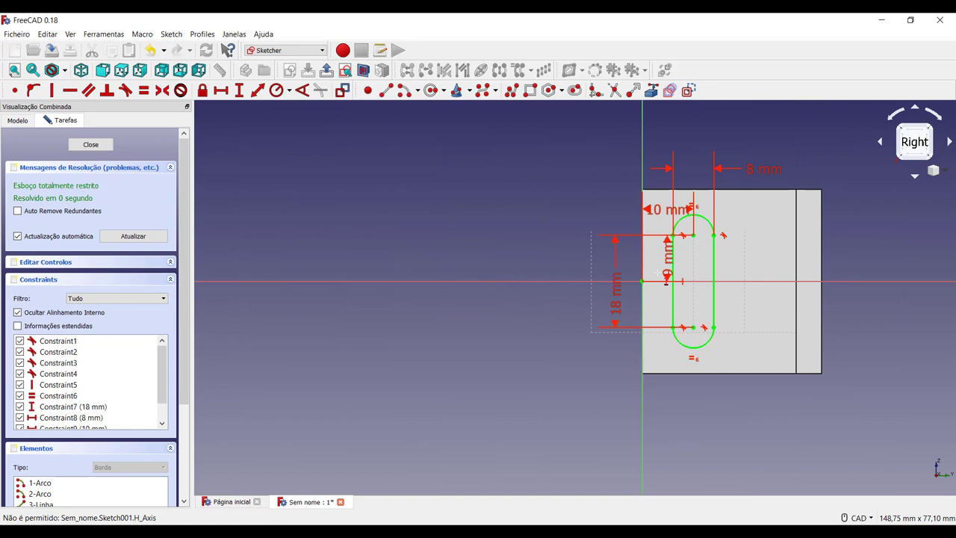
Step: Drag the 9 mm, 18 mm and 10 mm dimensions clear of the part for a tidy layout
{"action": "mouse_move", "coordinate": [667, 258]}
{"action": "left_mouse_down"}
{"action": "mouse_move", "coordinate": [530, 209]}
{"action": "mouse_move", "coordinate": [546, 165]}
{"action": "left_mouse_up"}
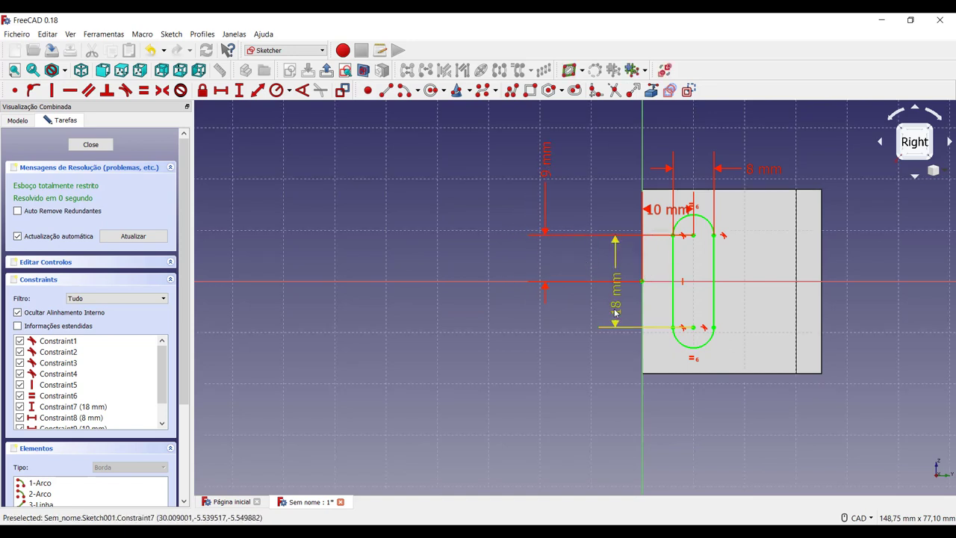
{"action": "left_click_drag", "start_coordinate": [615, 312], "coordinate": [503, 350]}
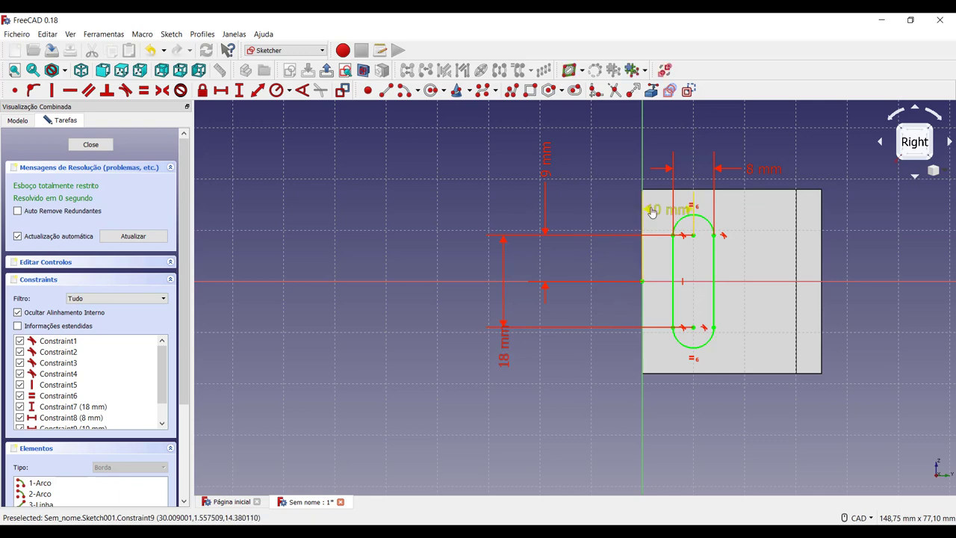
{"action": "left_click_drag", "start_coordinate": [651, 213], "coordinate": [605, 156]}
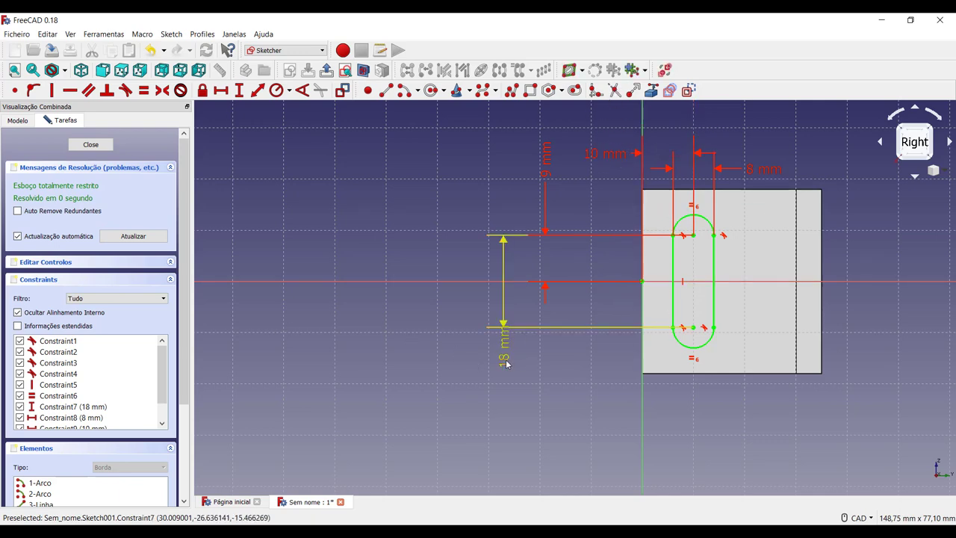
{"action": "left_click_drag", "start_coordinate": [527, 370], "coordinate": [508, 384]}
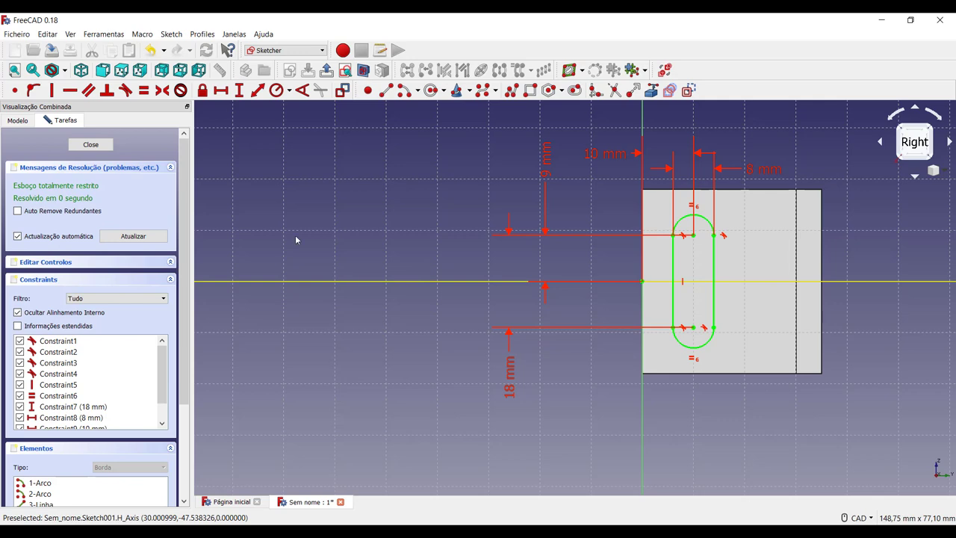
Step: Close the slot sketch and pocket it with type 'Através de todos' (through all)
{"action": "left_click", "coordinate": [91, 145]}
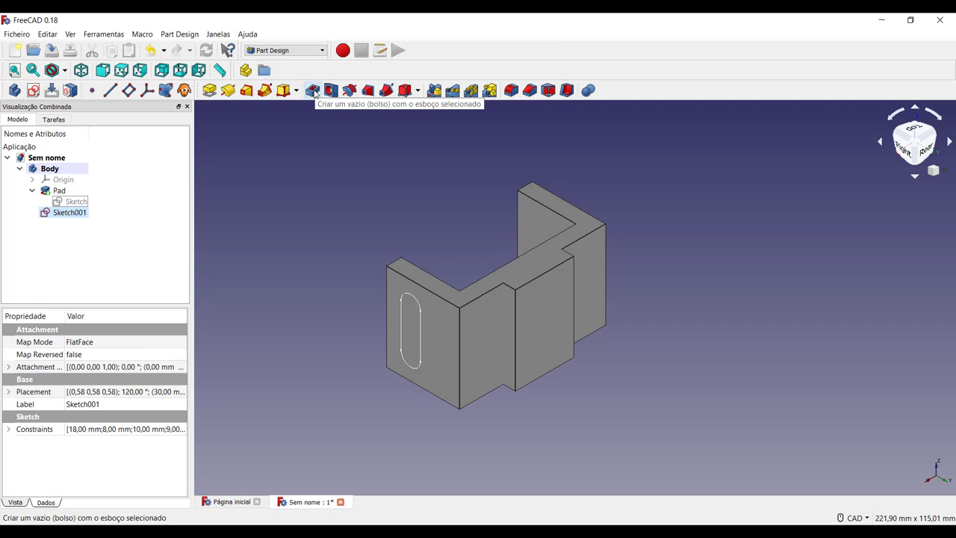
{"action": "left_click", "coordinate": [314, 91]}
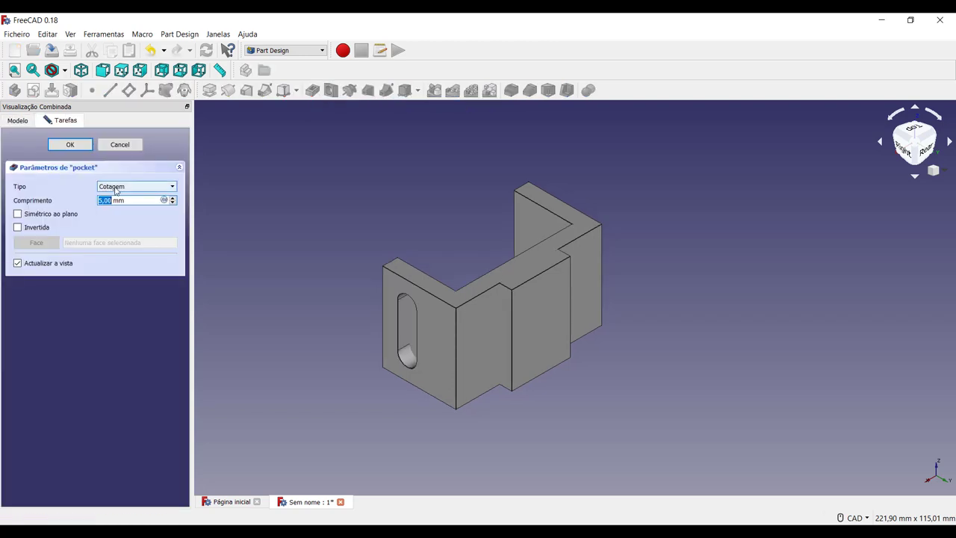
{"action": "left_click", "coordinate": [110, 190]}
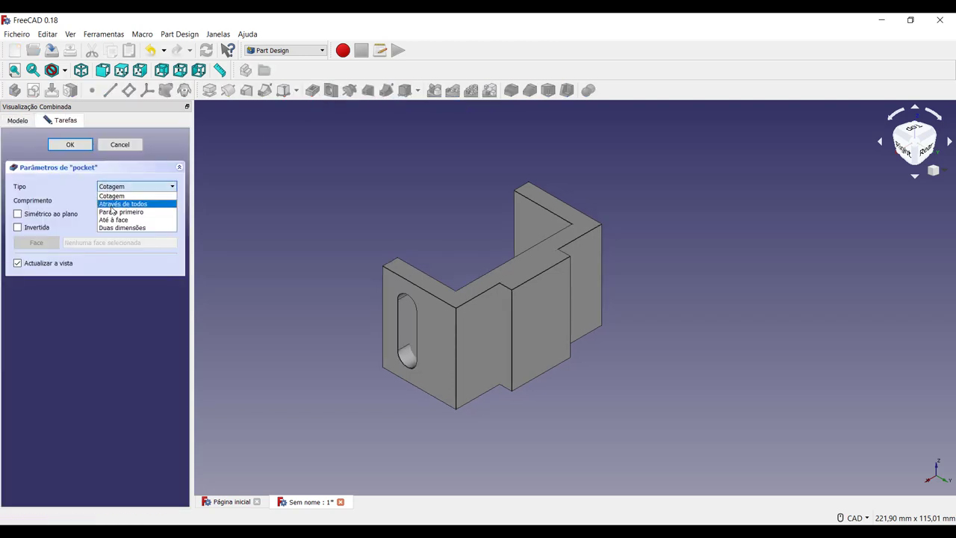
{"action": "left_click", "coordinate": [112, 205]}
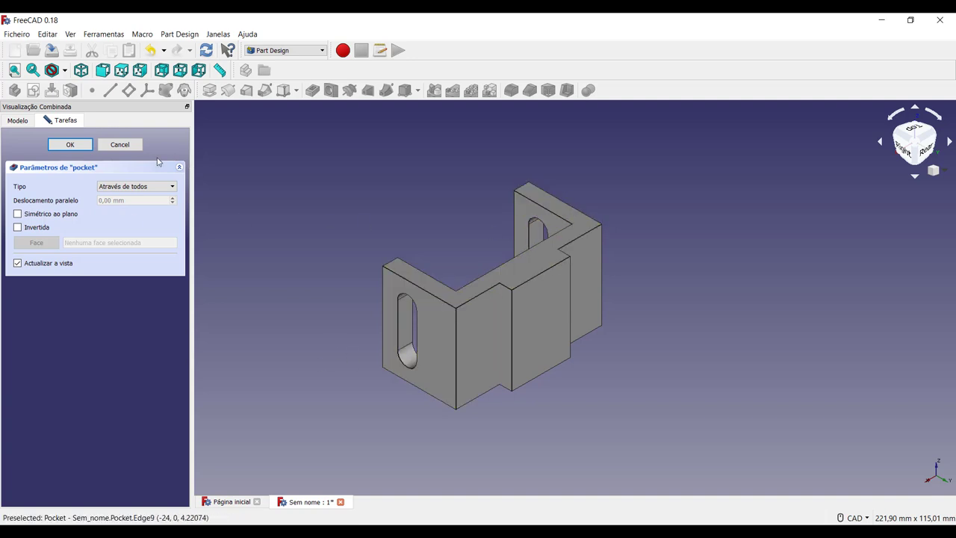
{"action": "left_click", "coordinate": [80, 146]}
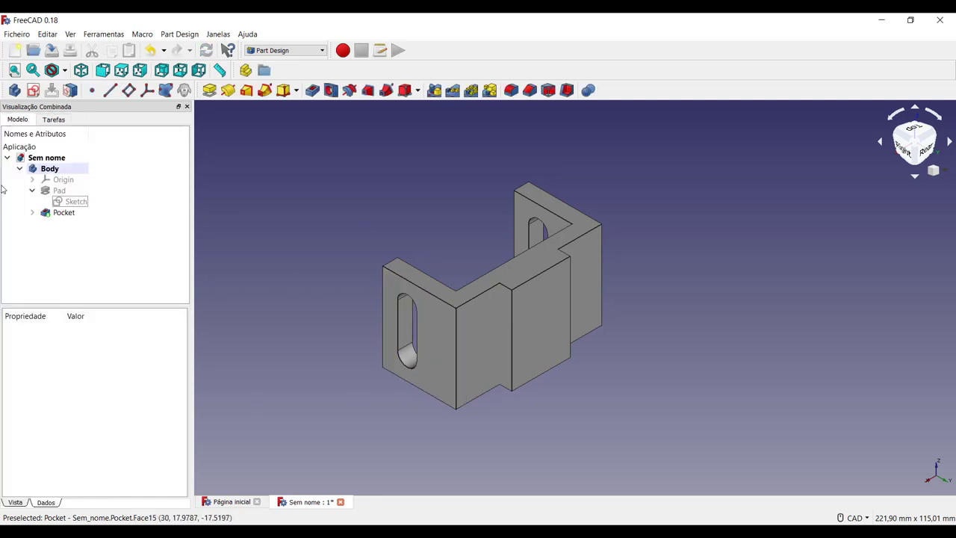
{"action": "left_click", "coordinate": [32, 190]}
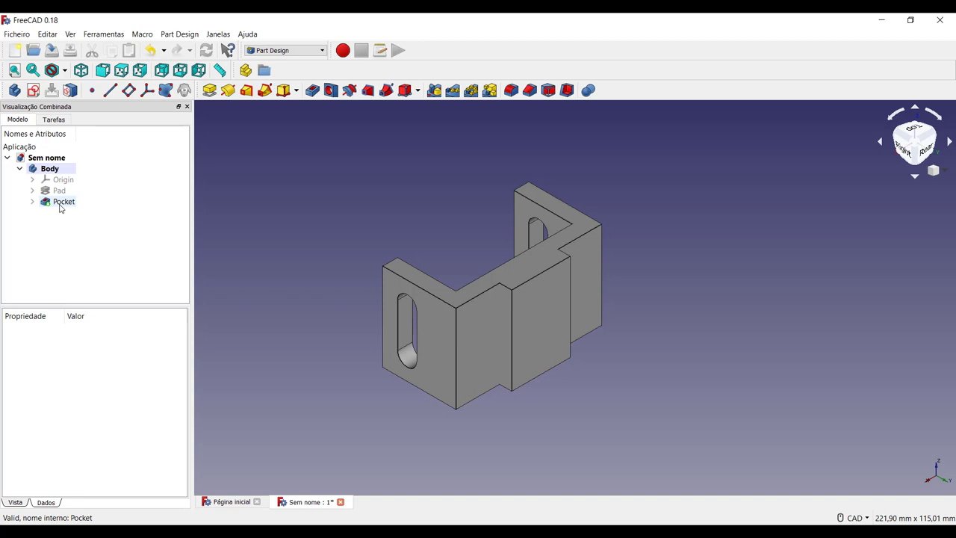
{"action": "double_click", "coordinate": [62, 202]}
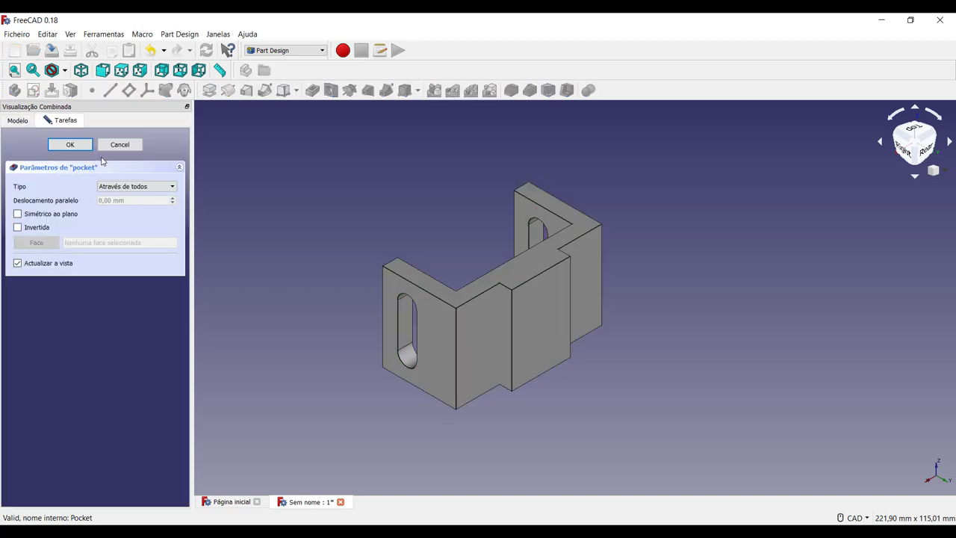
{"action": "left_click", "coordinate": [121, 145]}
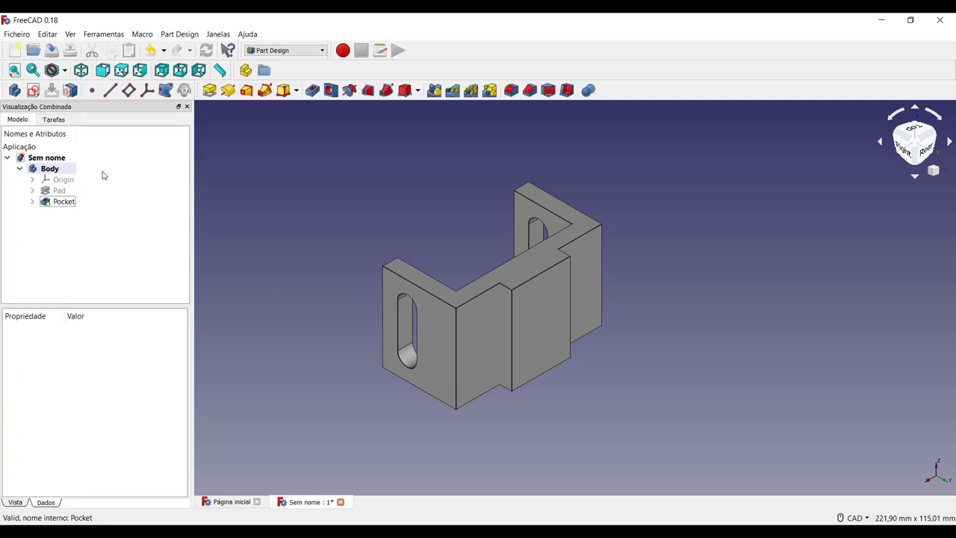
{"action": "left_click", "coordinate": [32, 202]}
{"action": "double_click", "coordinate": [79, 213]}
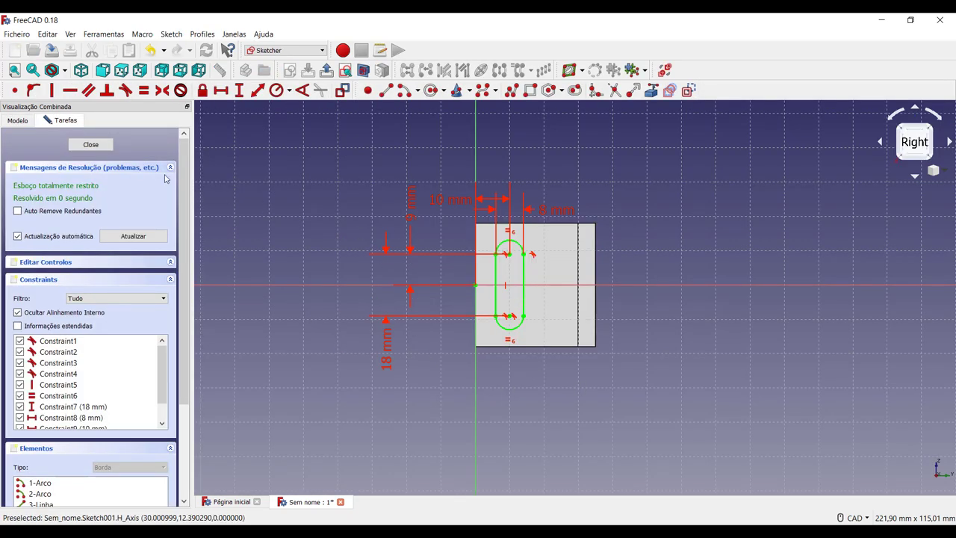
{"action": "left_click", "coordinate": [91, 146]}
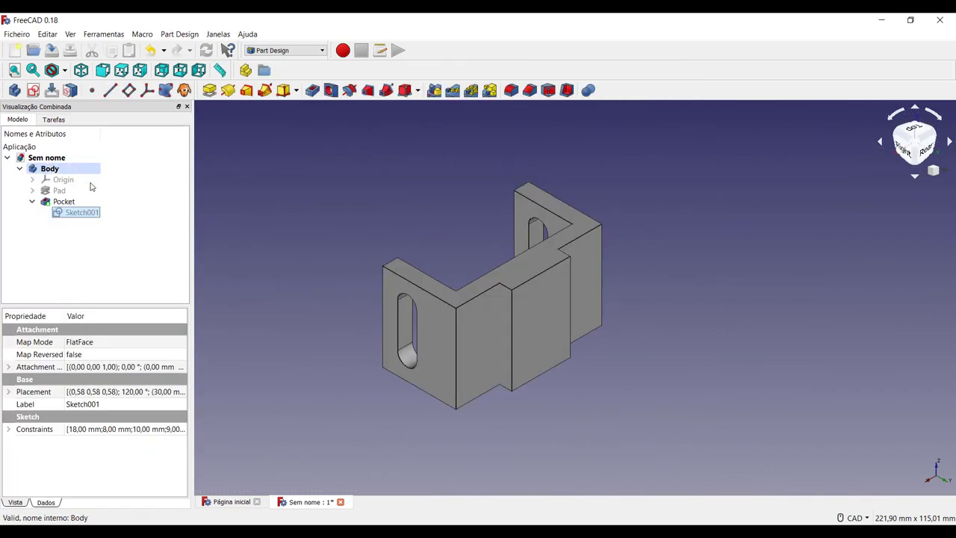
{"action": "left_click", "coordinate": [32, 201]}
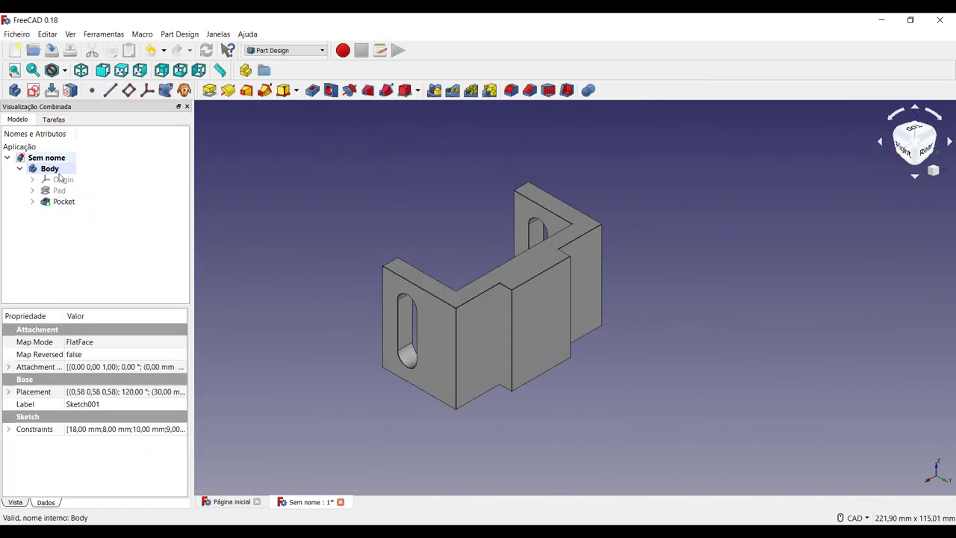